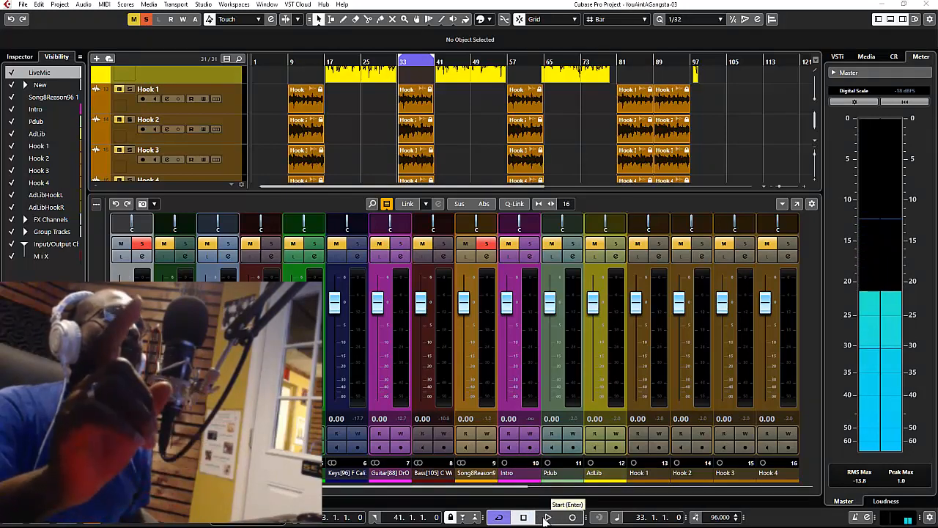
- Play the looped section and check the Song8Reason96 channel's peak level from a reset meter in its channel settings
click(546, 517)
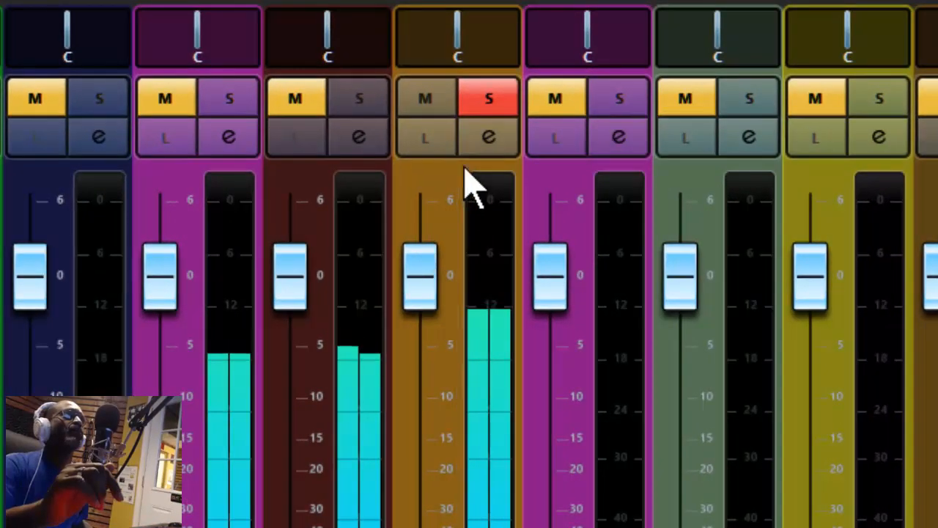
click(488, 137)
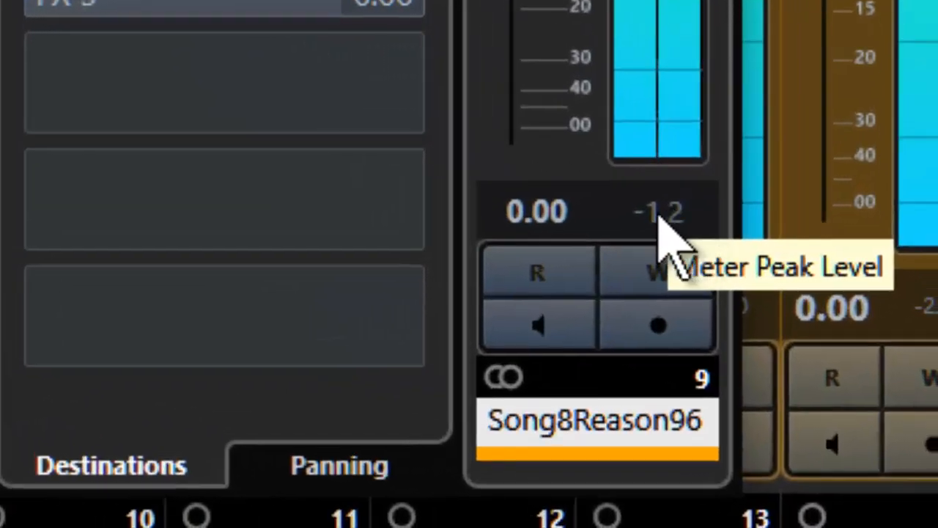
click(671, 220)
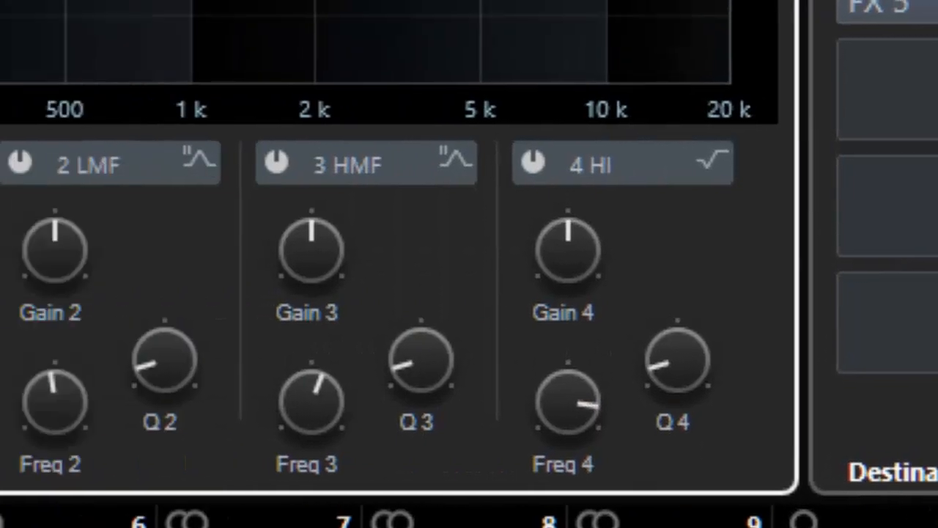
- Change the pre gain of the Song8Reason96 channel in its equalizer's pre section
click(110, 412)
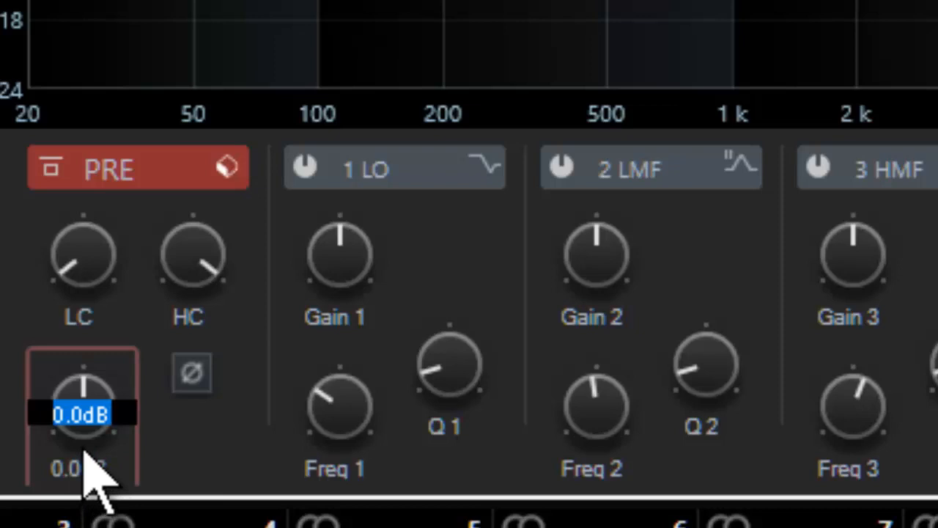
key(BackSpace)
key(Return)
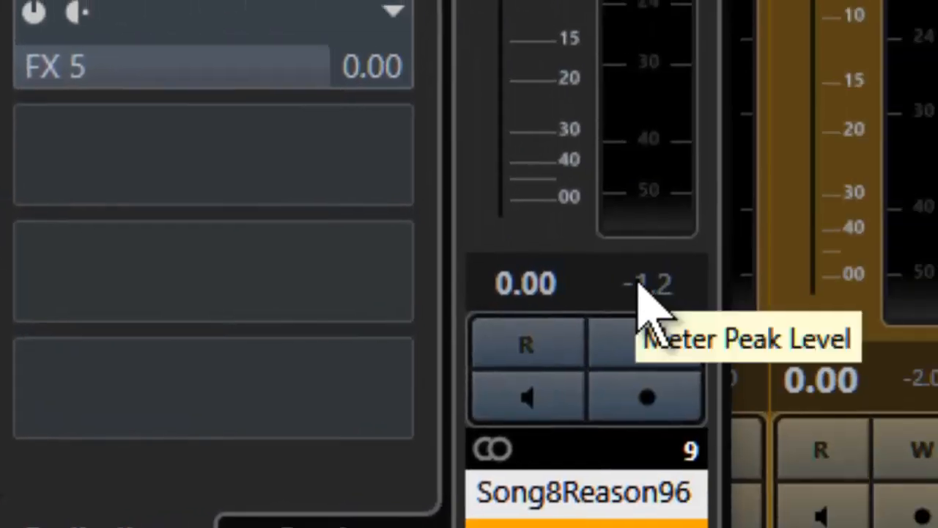
- Recheck the Song8Reason96 channel's peak level during playback from a reset meter, and close its channel settings
click(644, 287)
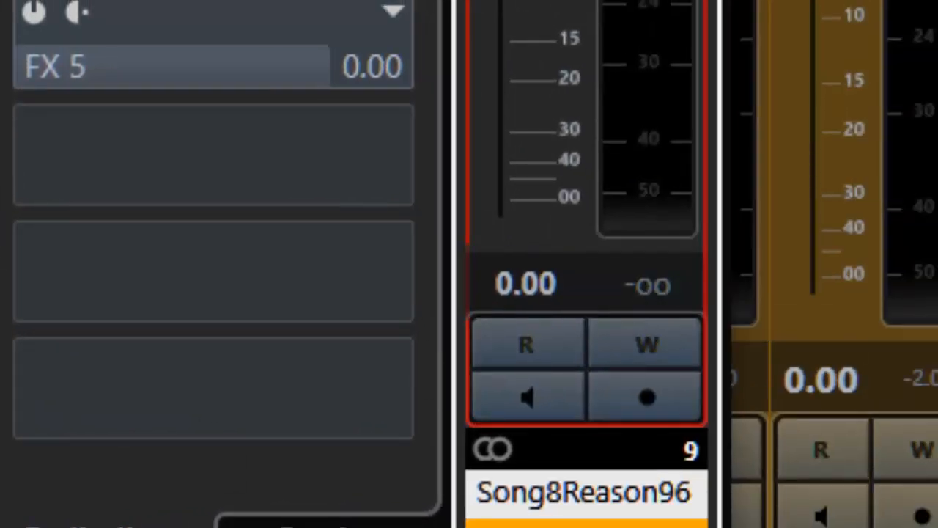
key(space)
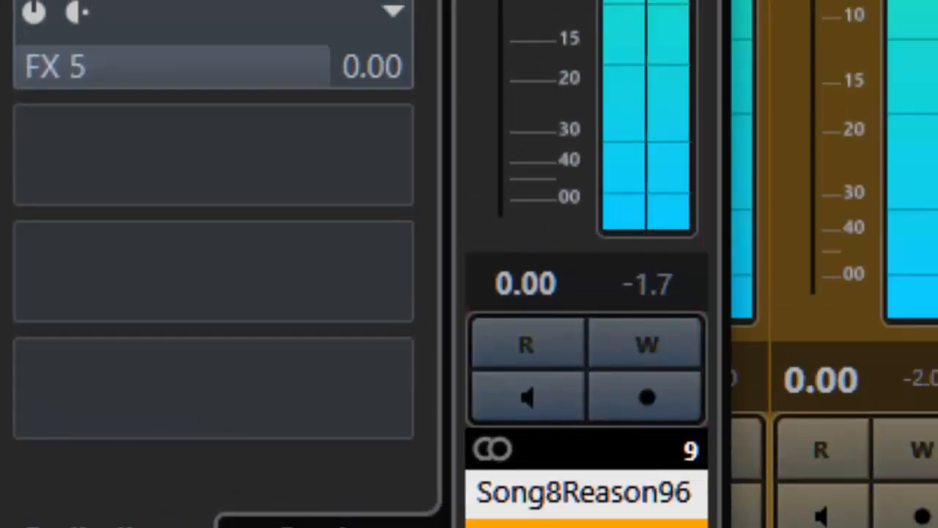
click(643, 297)
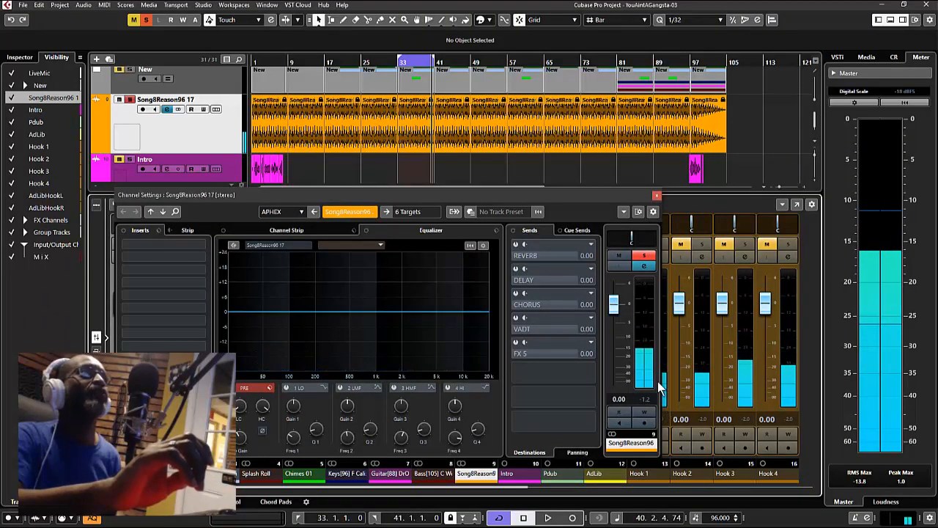
click(657, 196)
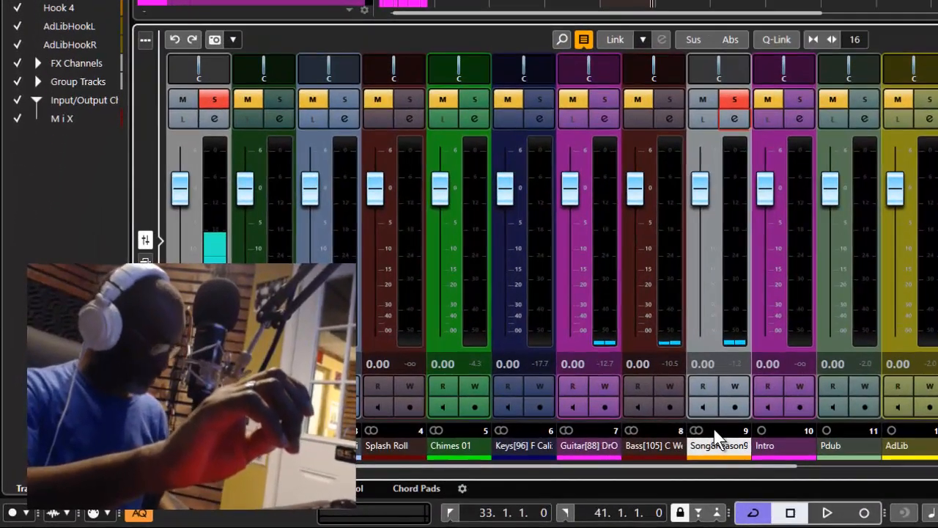
- Set the mixer's global meter position to Post-Fader
right_click(714, 440)
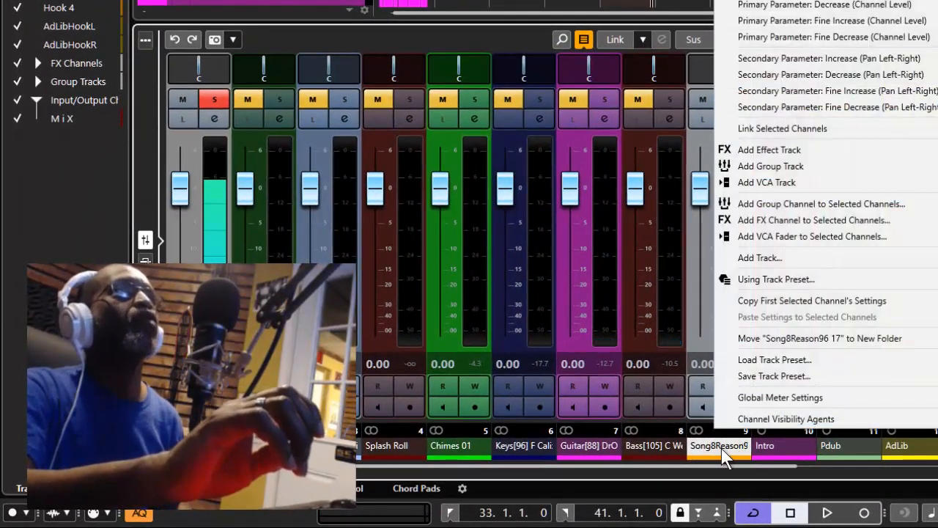
click(761, 468)
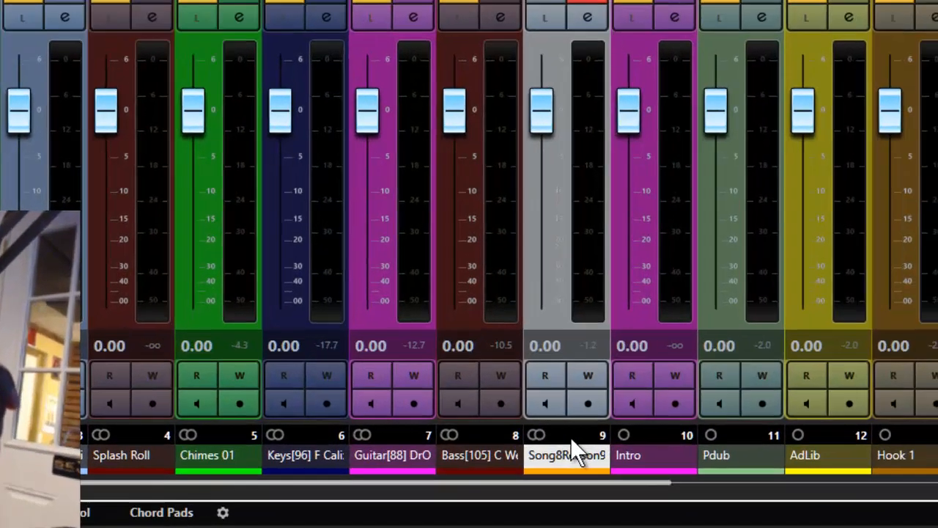
right_click(722, 442)
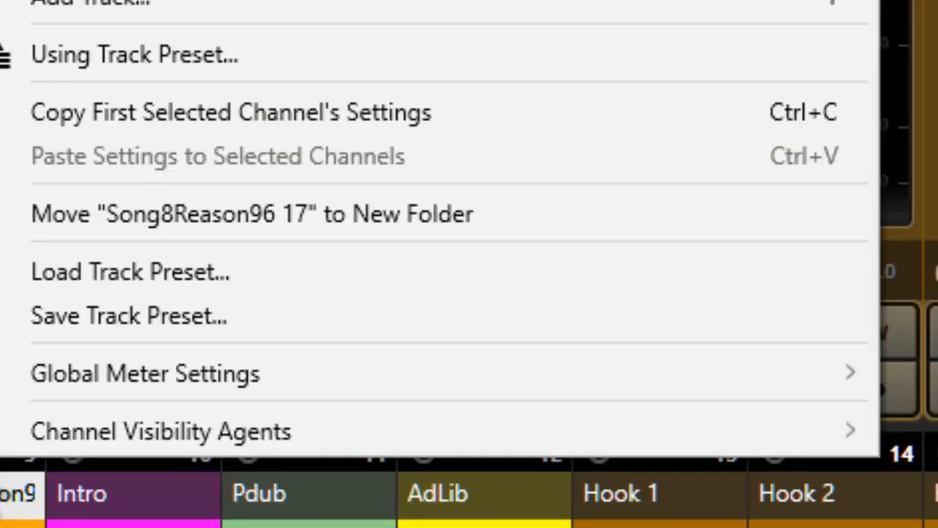
mouse_move(102, 367)
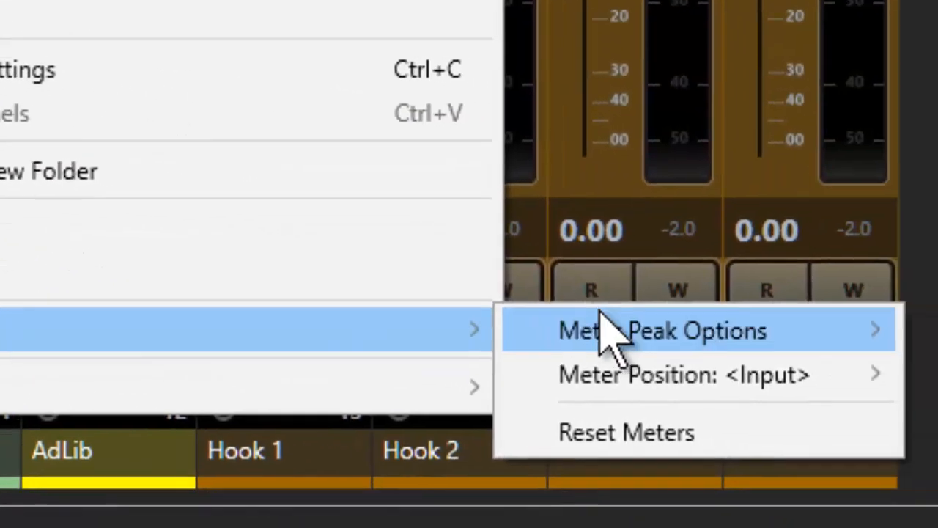
mouse_move(931, 375)
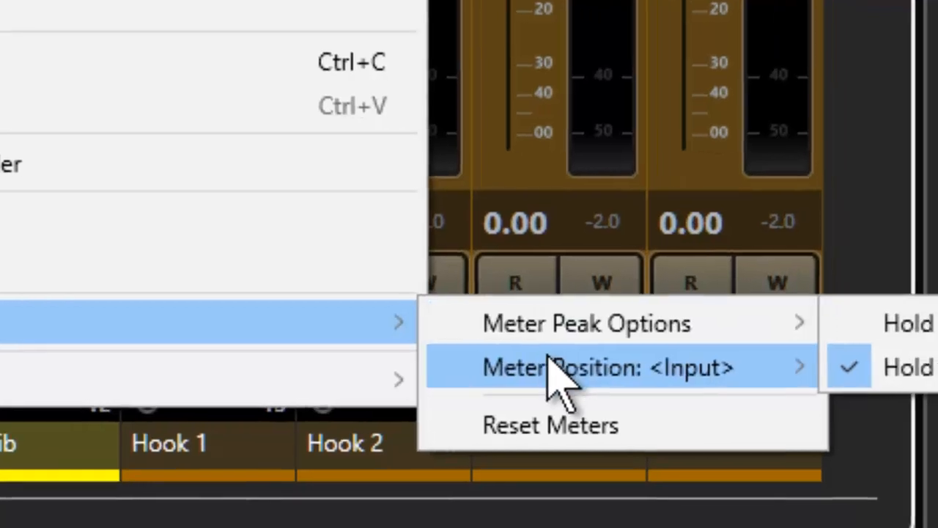
mouse_move(594, 370)
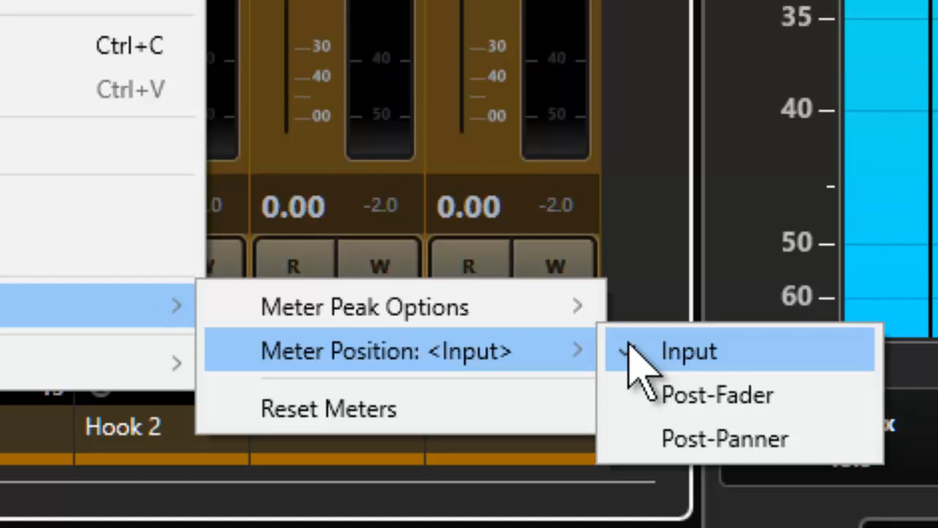
click(646, 393)
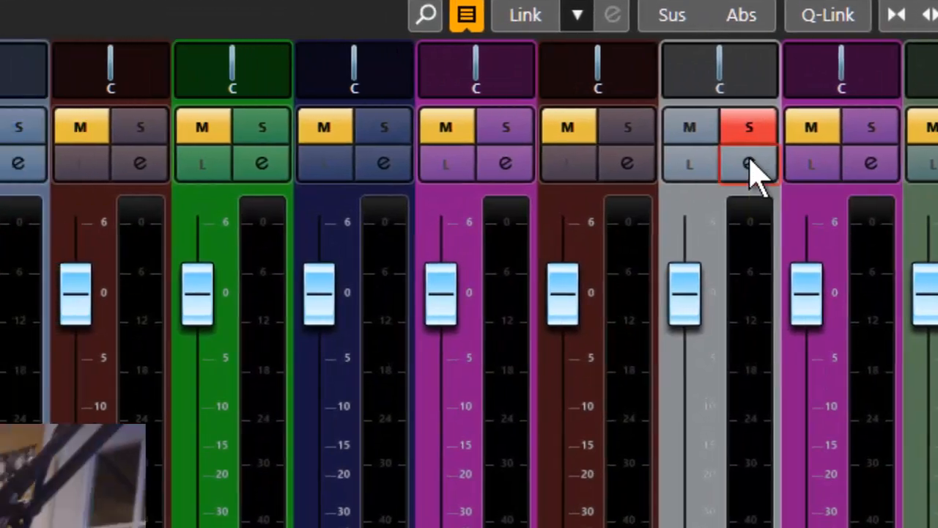
- Play the loop with the Song8Reason96 channel settings open to check its post-fader peak level, and close the settings
click(749, 163)
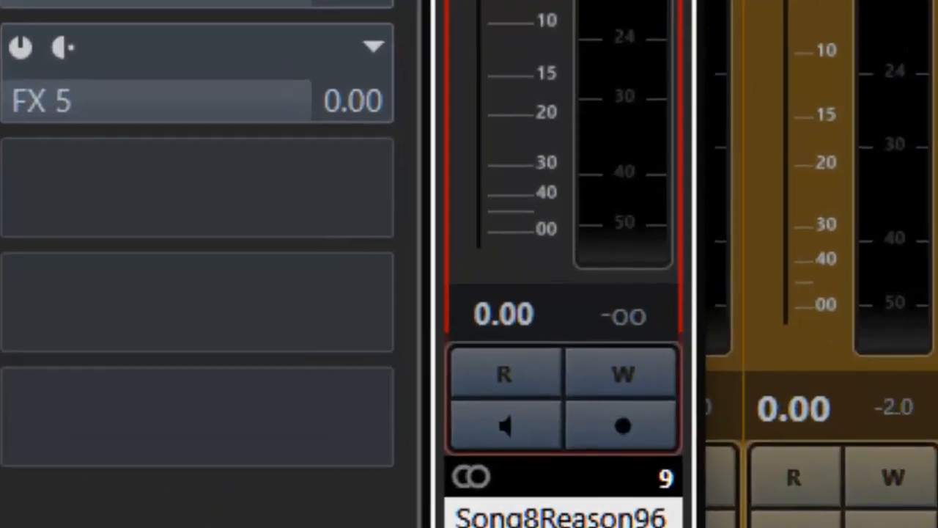
key(space)
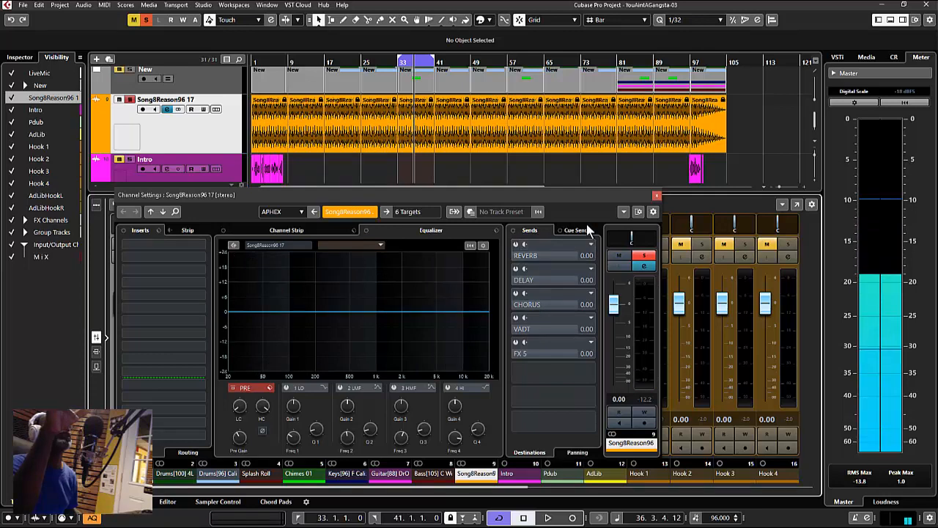
click(656, 197)
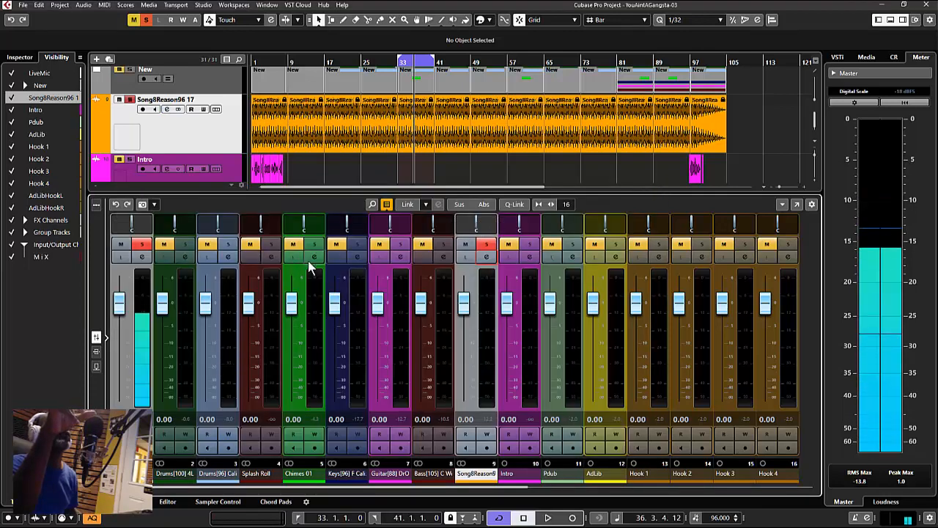
- Solo Drums[100] 4Life instead of Song8Reason96, set its pre gain to -12 dB and reset its peak meter for a recheck
click(487, 246)
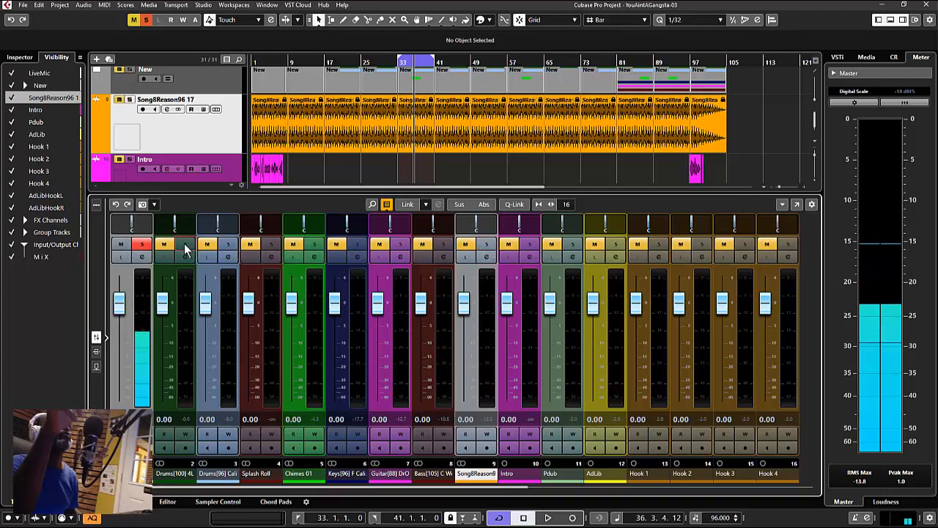
click(186, 246)
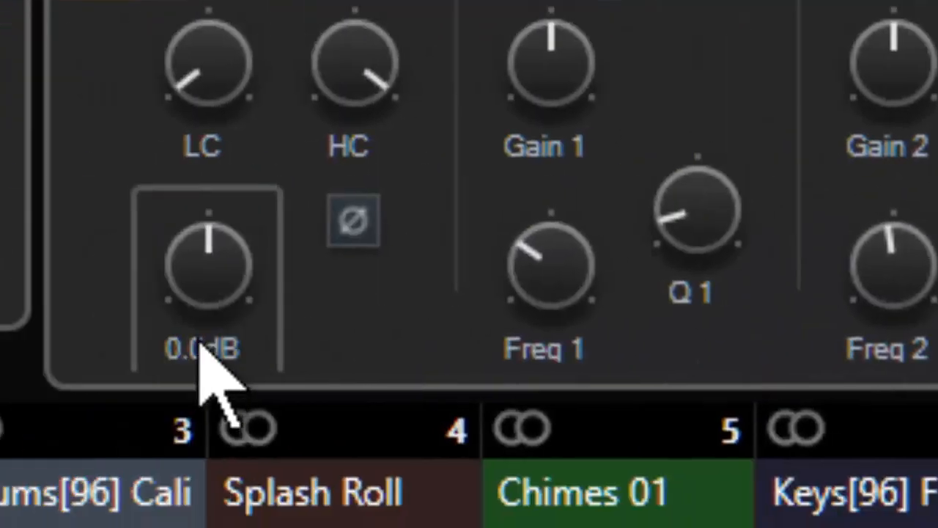
double_click(204, 346)
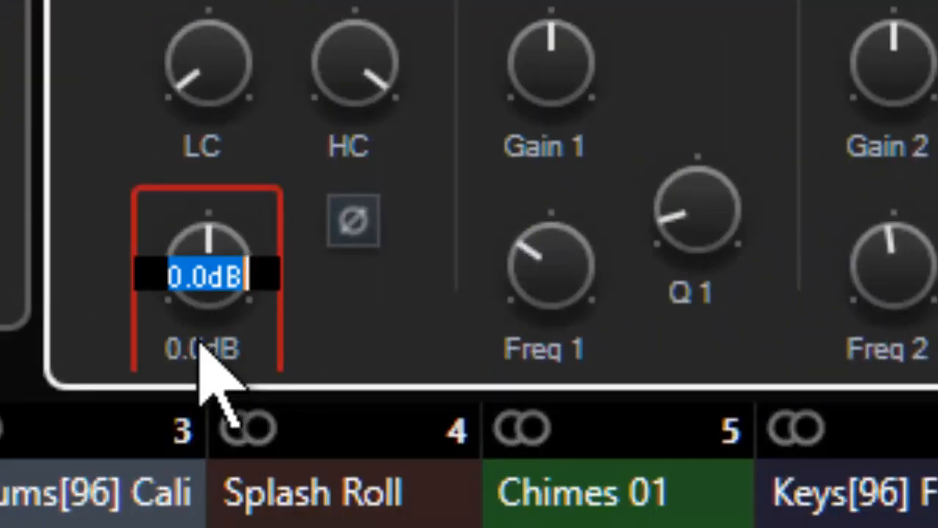
text(-)
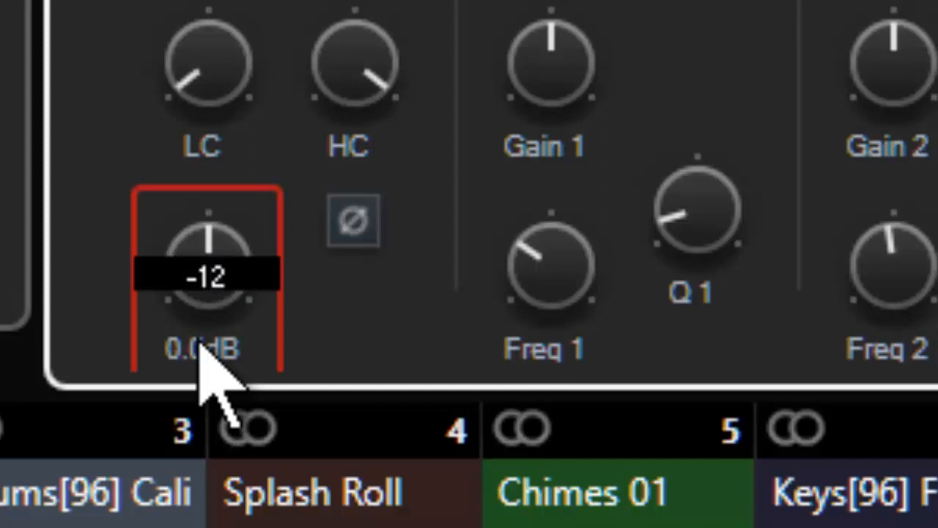
text(12)
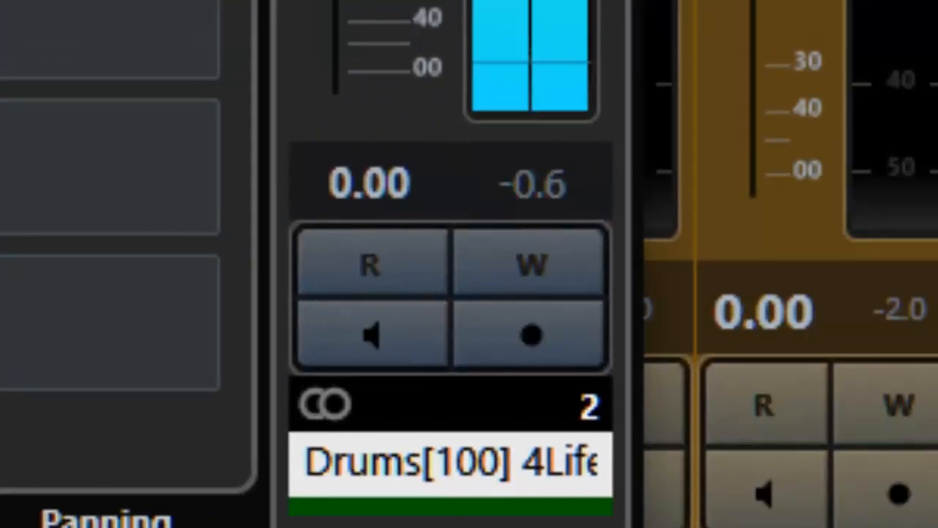
click(536, 183)
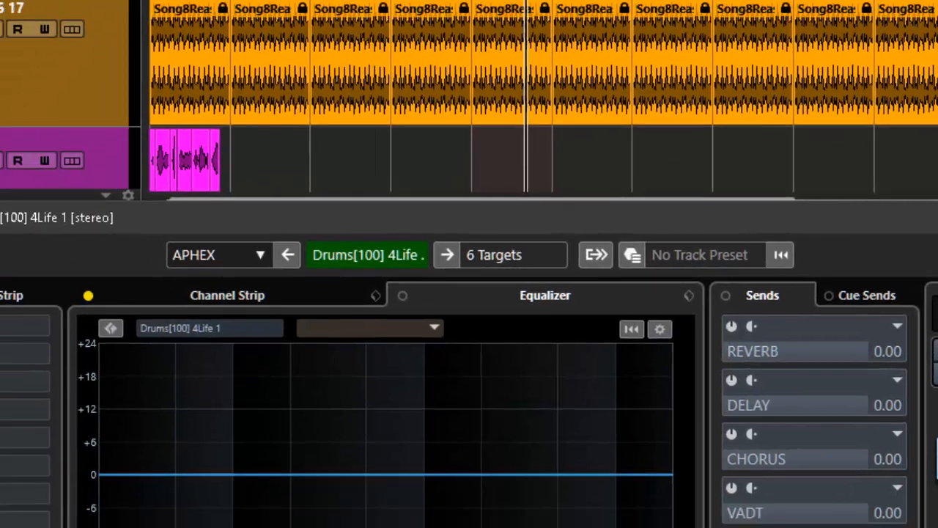
click(895, 310)
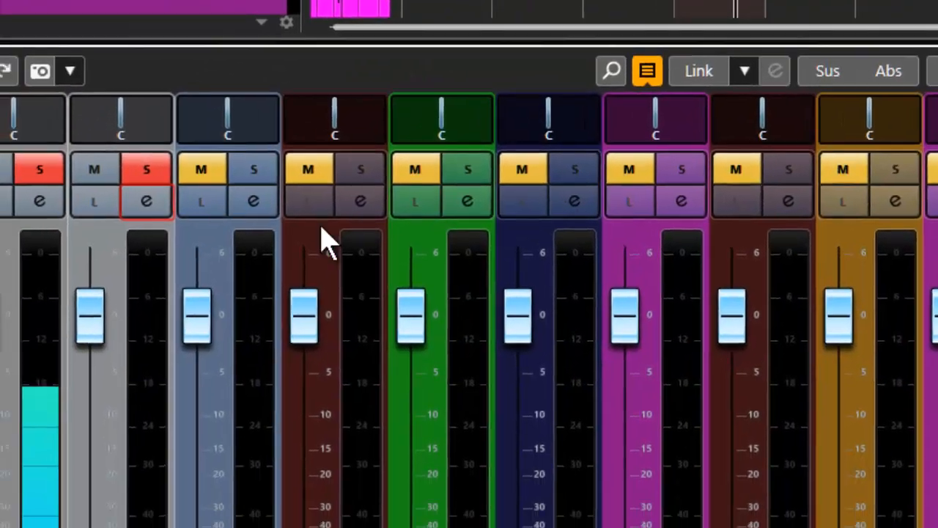
- Solo Drums[96] Cali instead of Drums[100] 4Life, set its pre gain to -4 dB and recheck its peak level
click(251, 169)
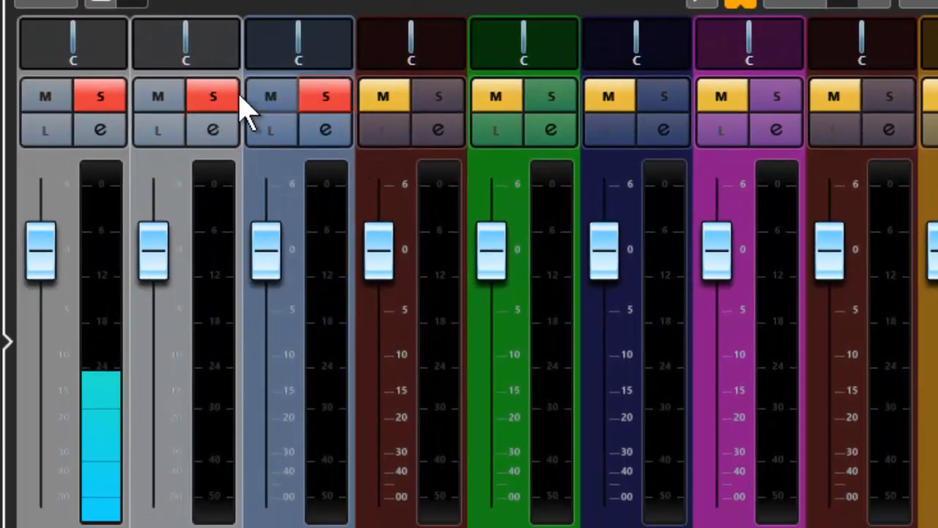
click(215, 98)
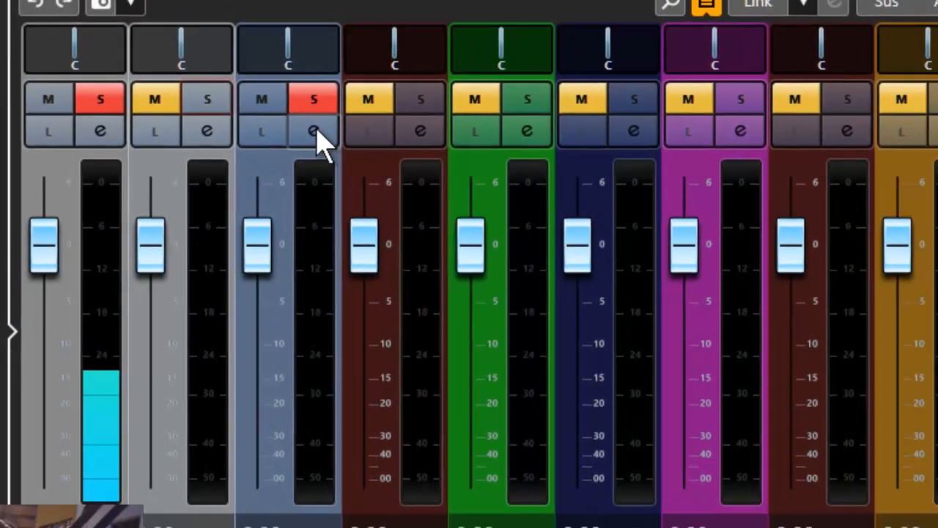
click(326, 131)
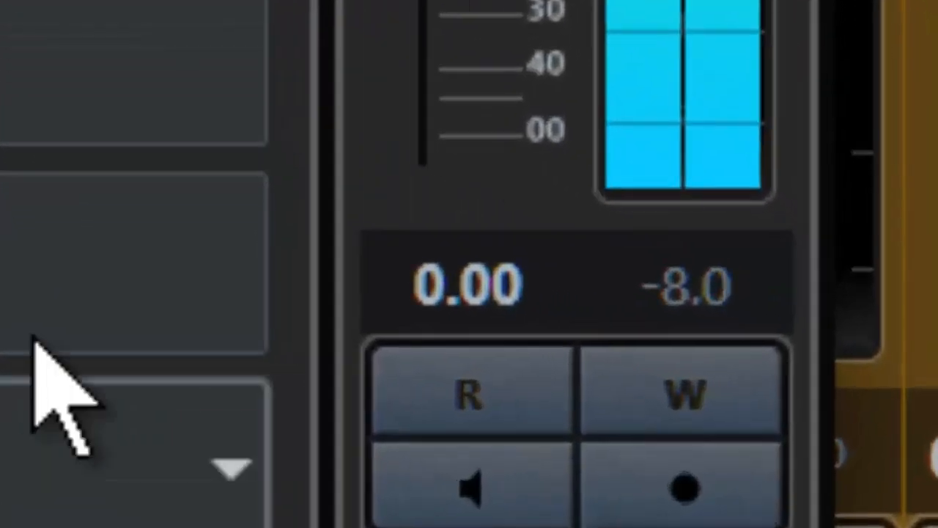
click(725, 294)
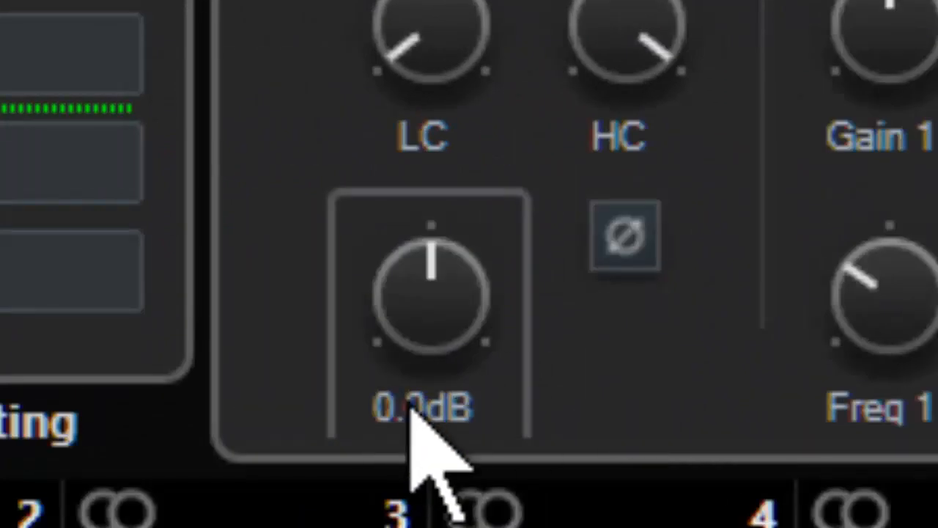
double_click(410, 408)
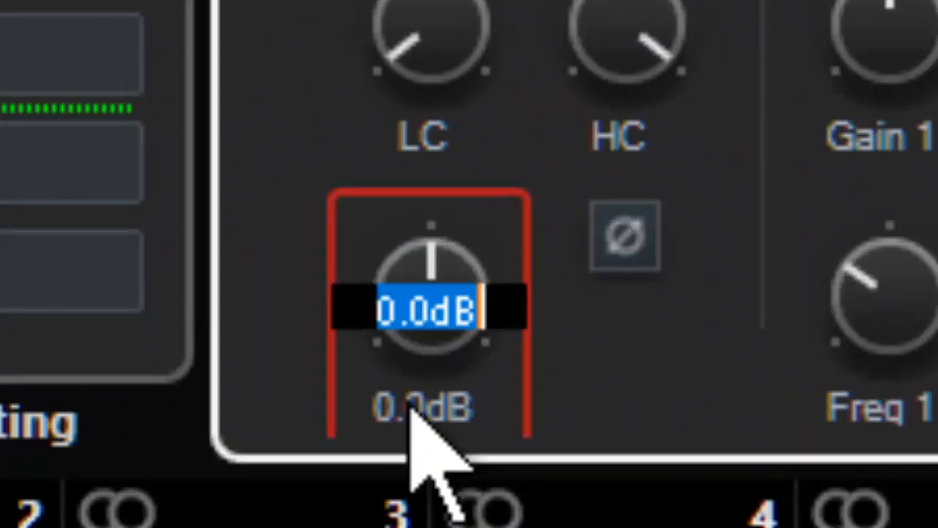
key(BackSpace)
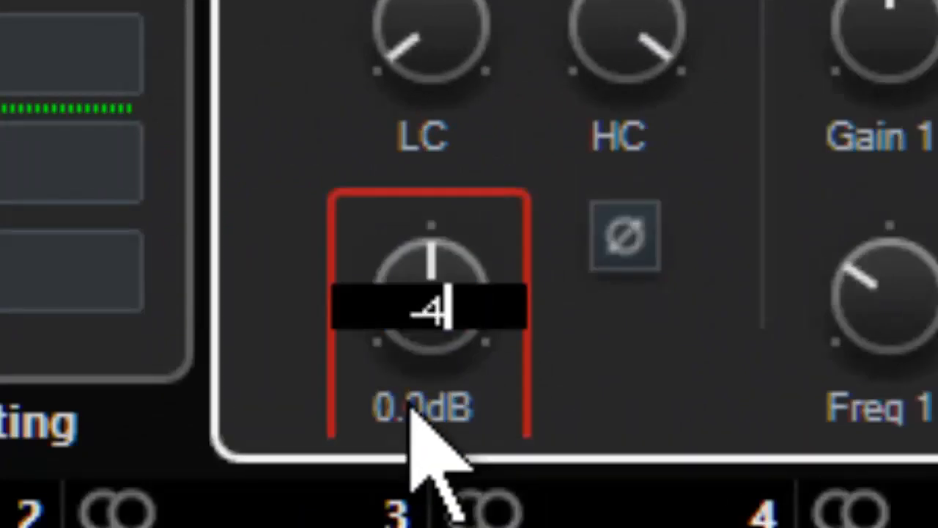
key(Return)
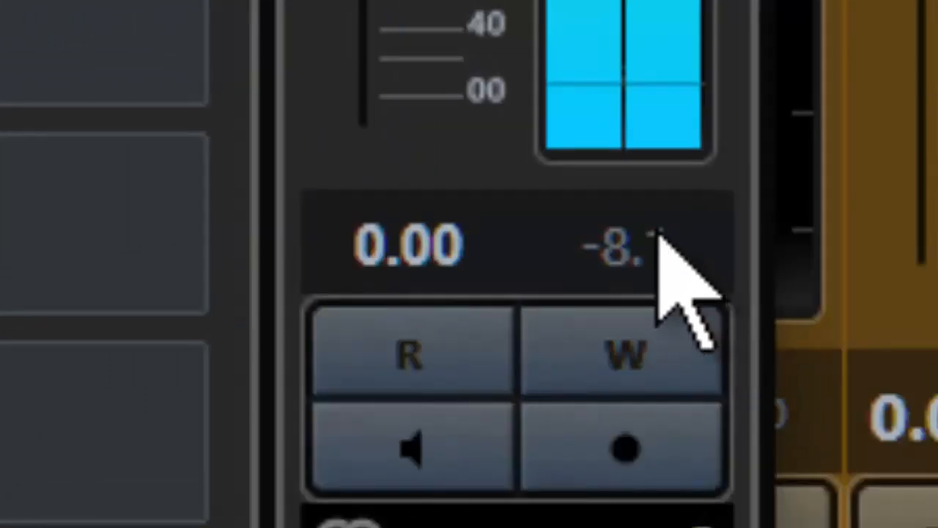
click(616, 246)
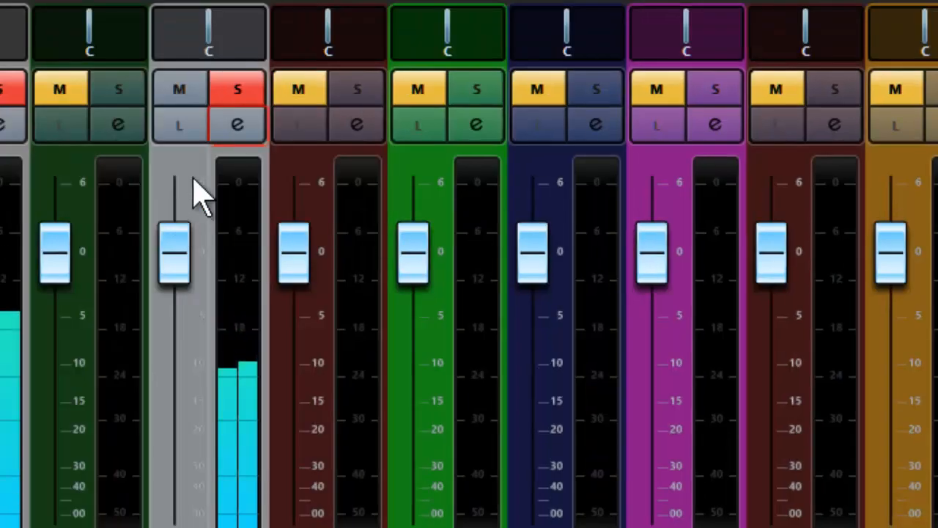
- Solo the Splash Roll channel instead of Drums[96] Cali and look through the arrangement for its clip
click(356, 92)
click(236, 90)
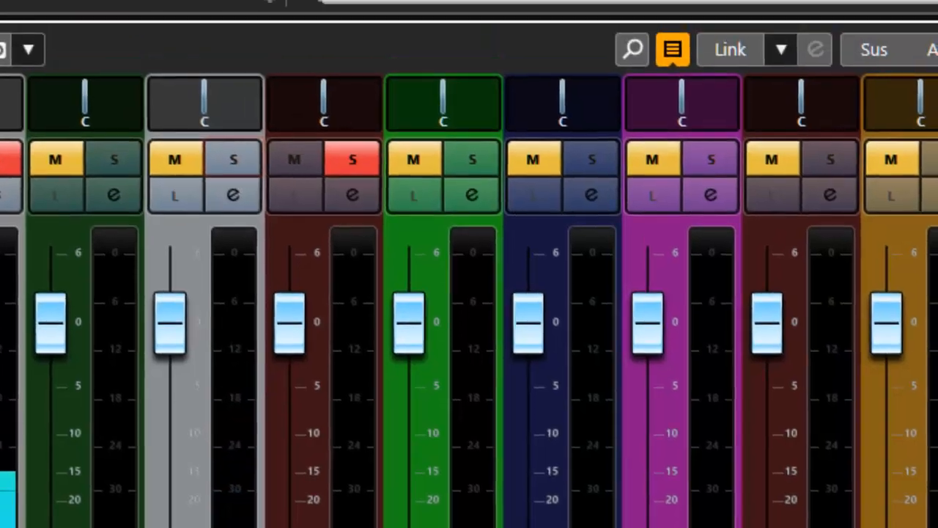
scroll(707, 246, up, 10)
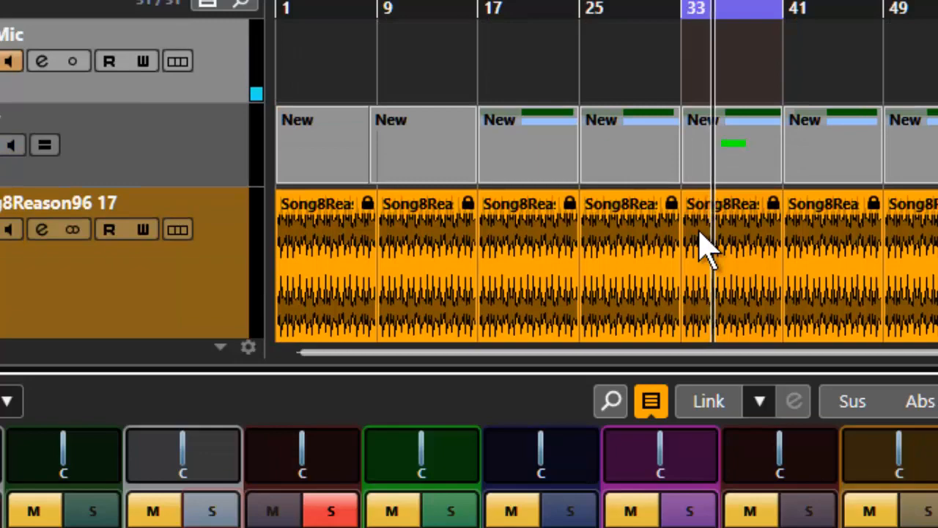
scroll(700, 249, down, 4)
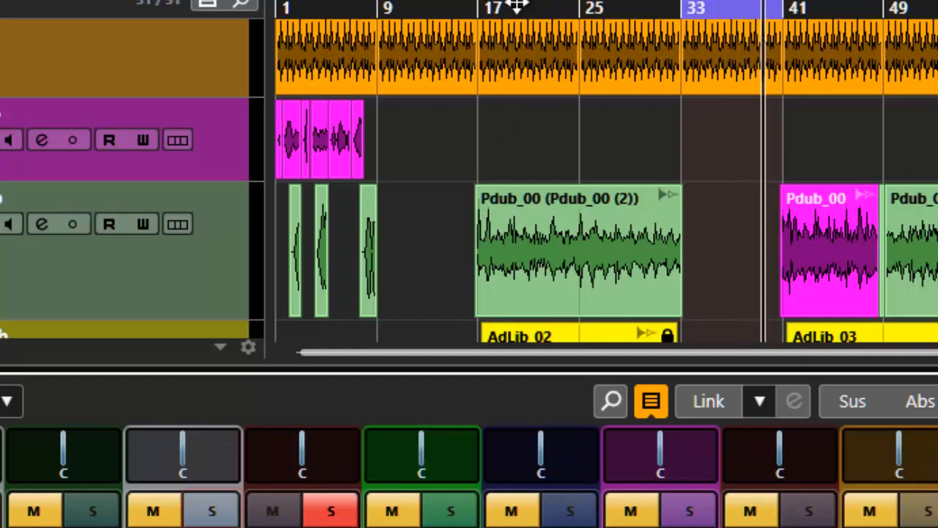
click(460, 8)
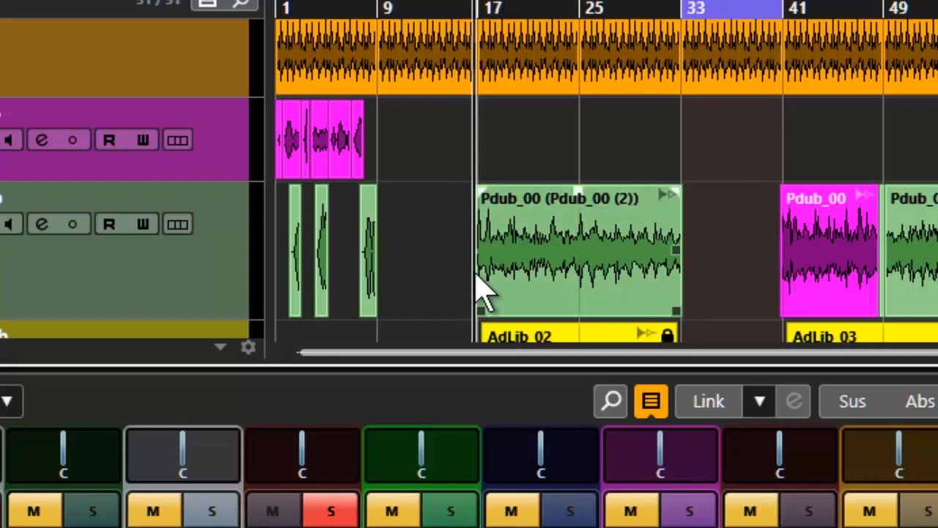
scroll(708, 192, down, 3)
scroll(712, 191, down, 4)
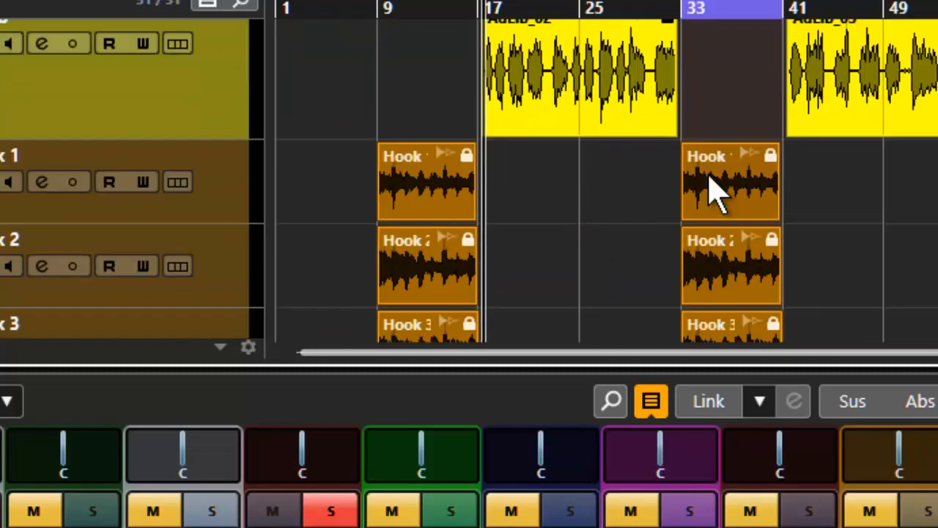
scroll(708, 189, up, 8)
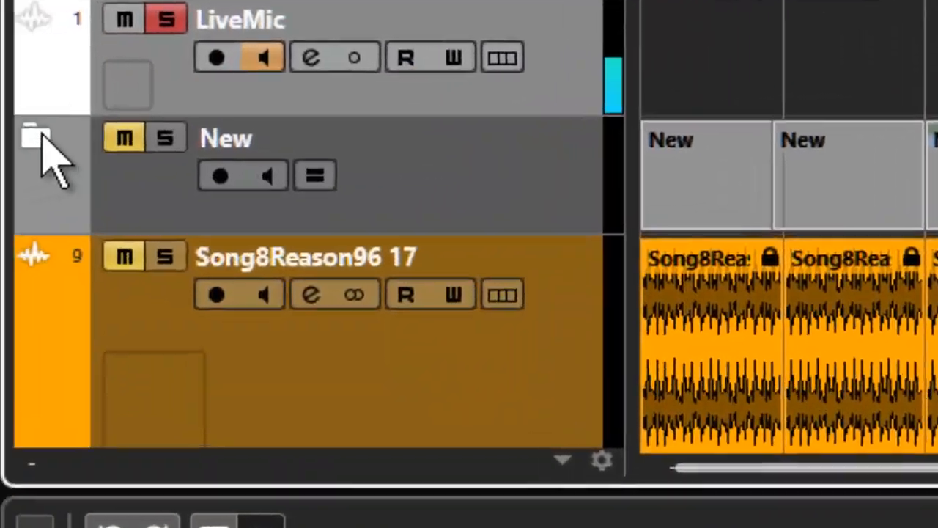
- Unfold the New folder track and move the playback position to just before the Splash Roll clip
click(42, 131)
scroll(115, 132, down, 2)
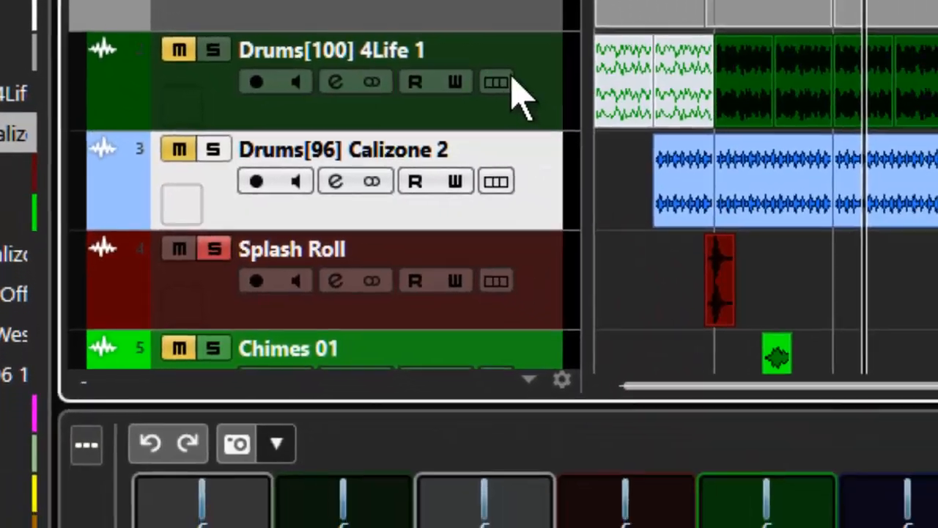
scroll(702, 104, down, 3)
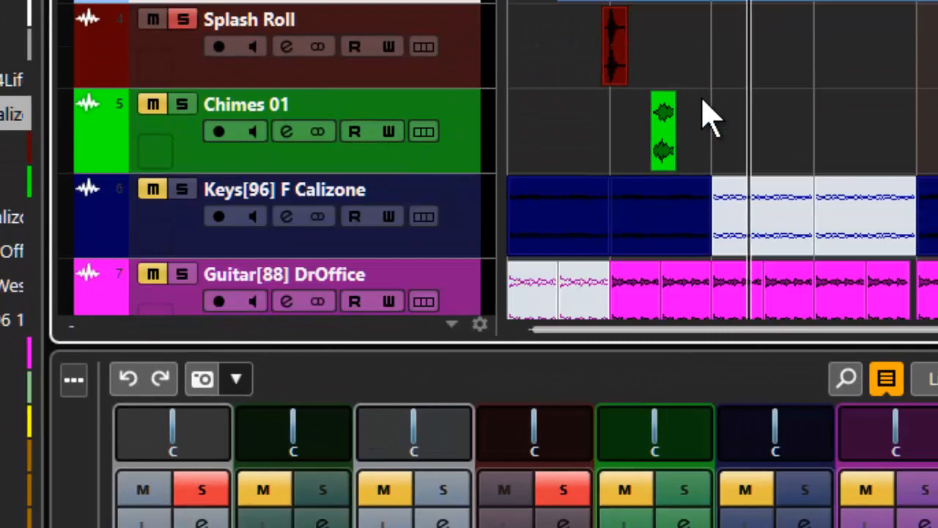
scroll(708, 116, up, 2)
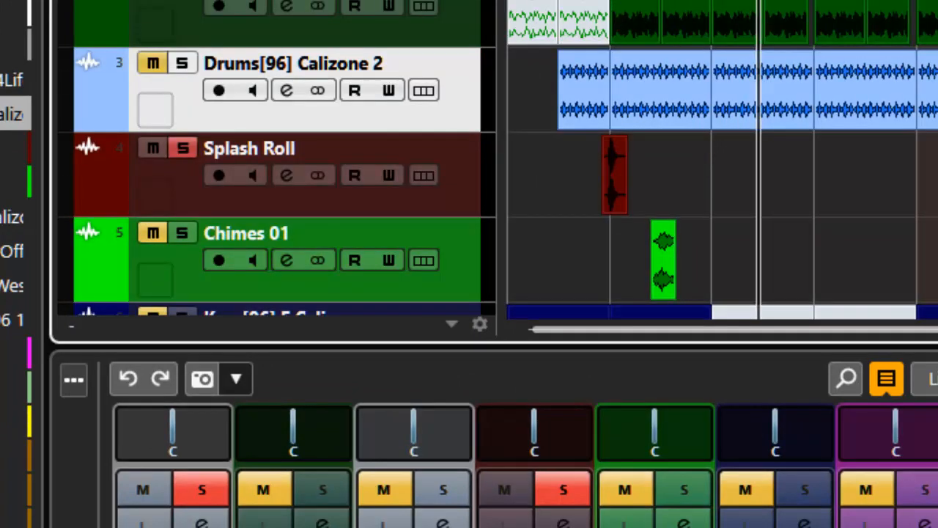
click(726, 96)
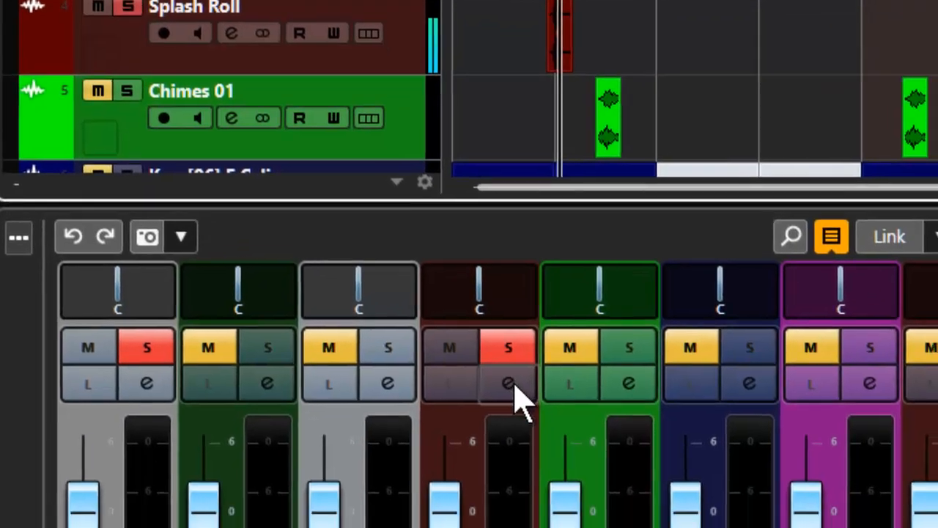
- Set Splash Roll's pre gain to -12 dB and recheck its peak level with a reset meter during playback
click(547, 484)
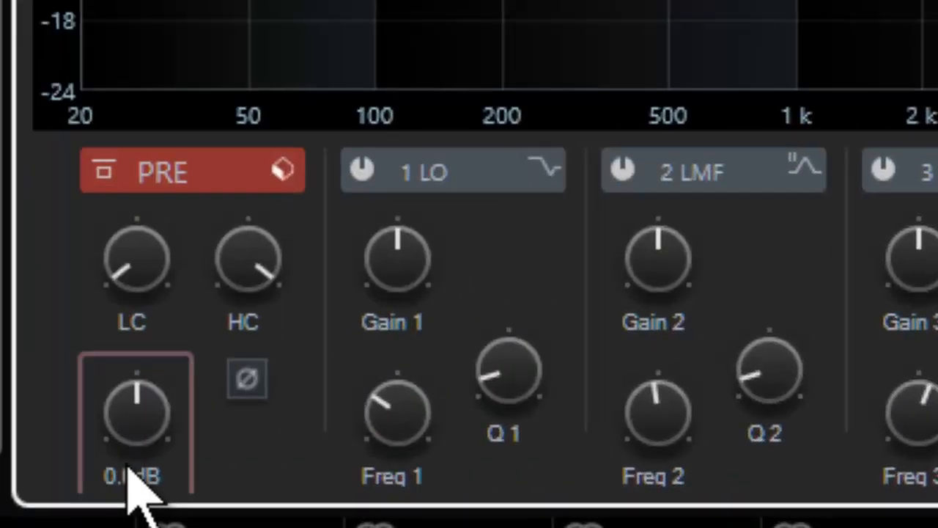
click(130, 491)
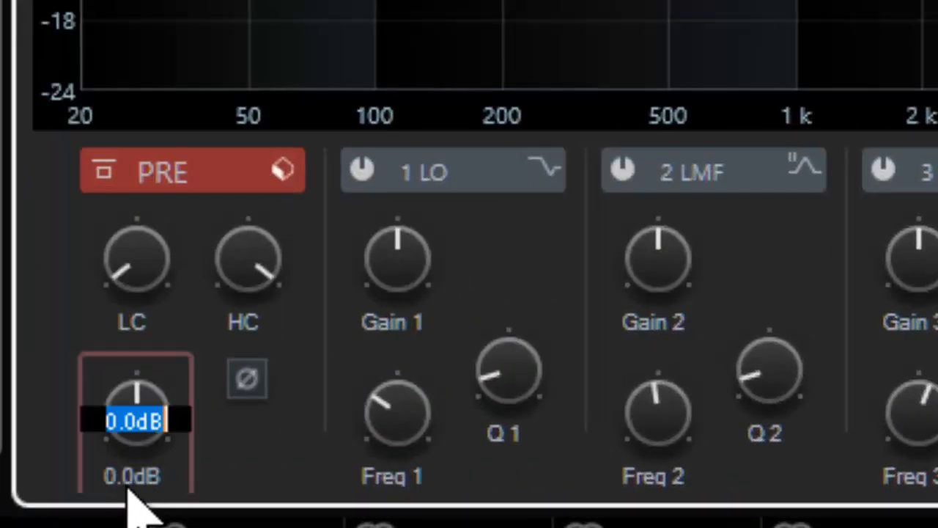
text(-12)
key(Return)
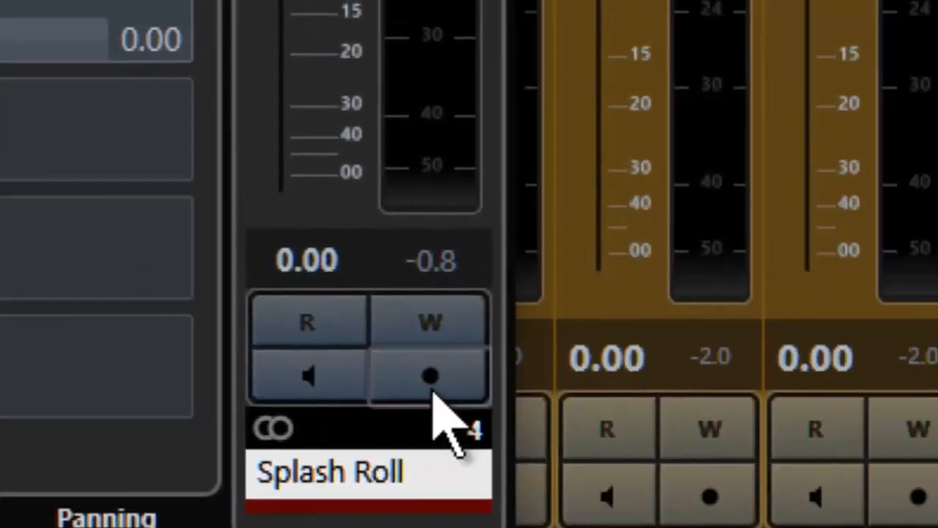
click(462, 255)
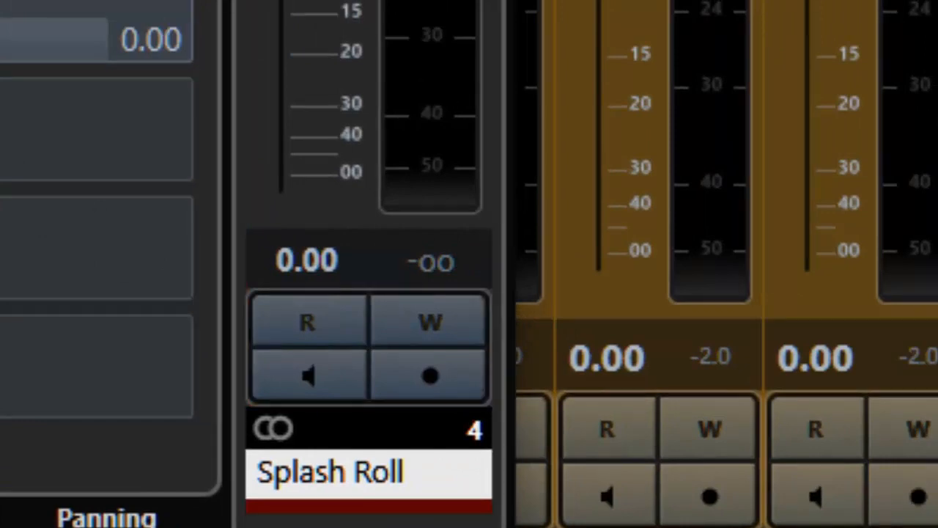
key(space)
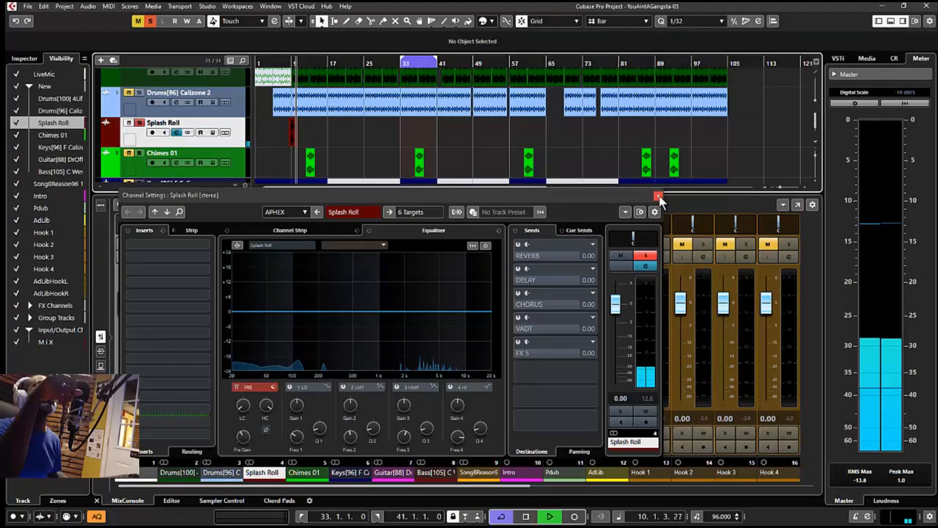
click(659, 196)
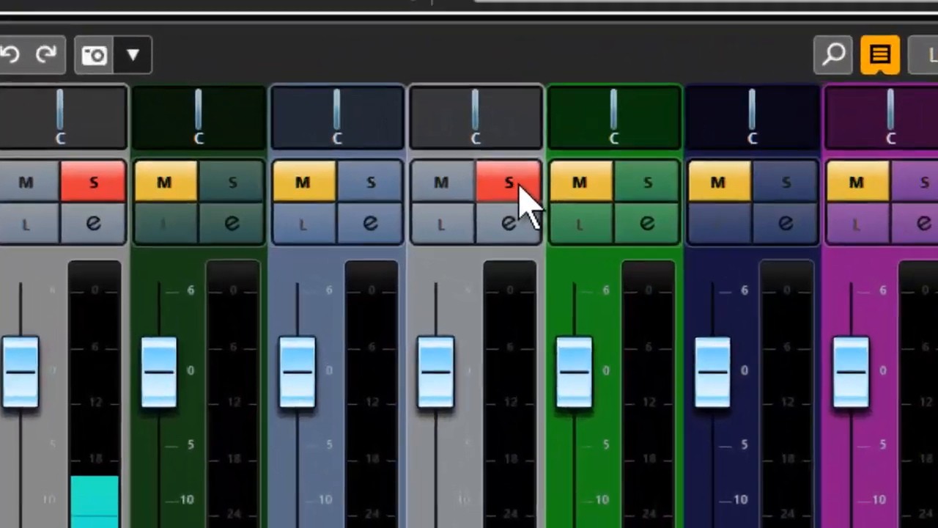
- Solo Chimes 01 instead of Splash Roll and open its channel settings
click(519, 187)
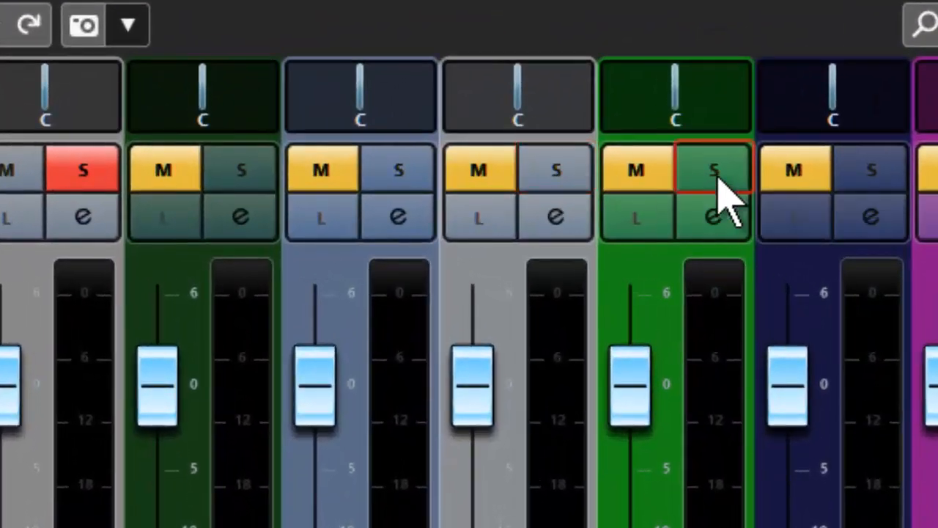
click(655, 196)
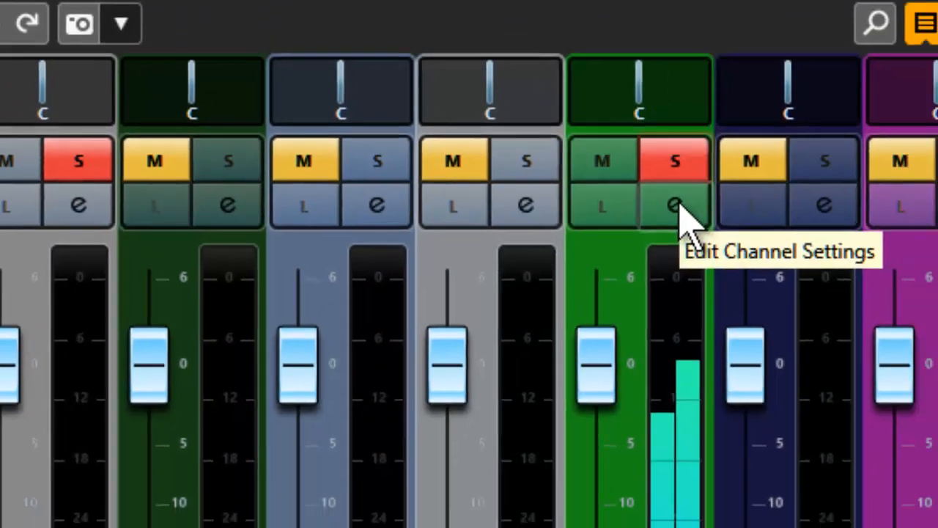
click(714, 214)
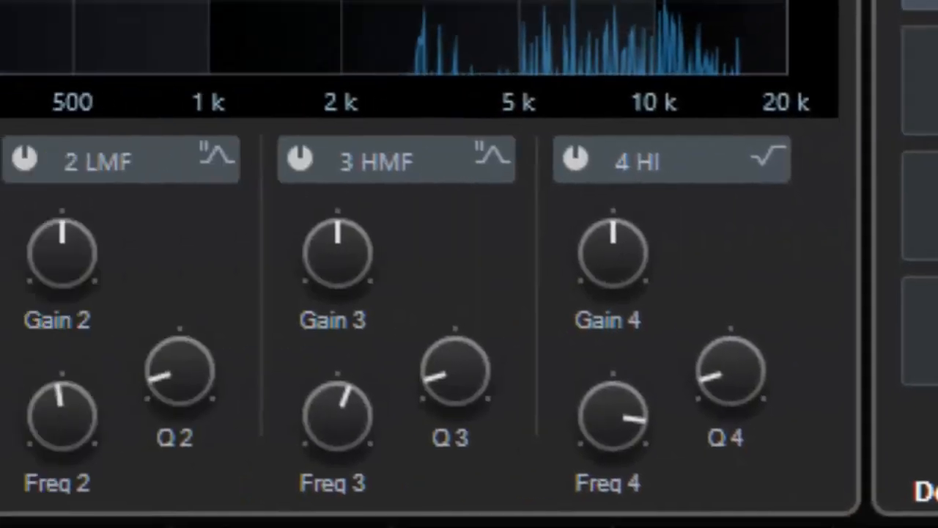
- Set the Chimes 01 pre gain to -8 dB and reset its peak meter for a recheck
double_click(195, 450)
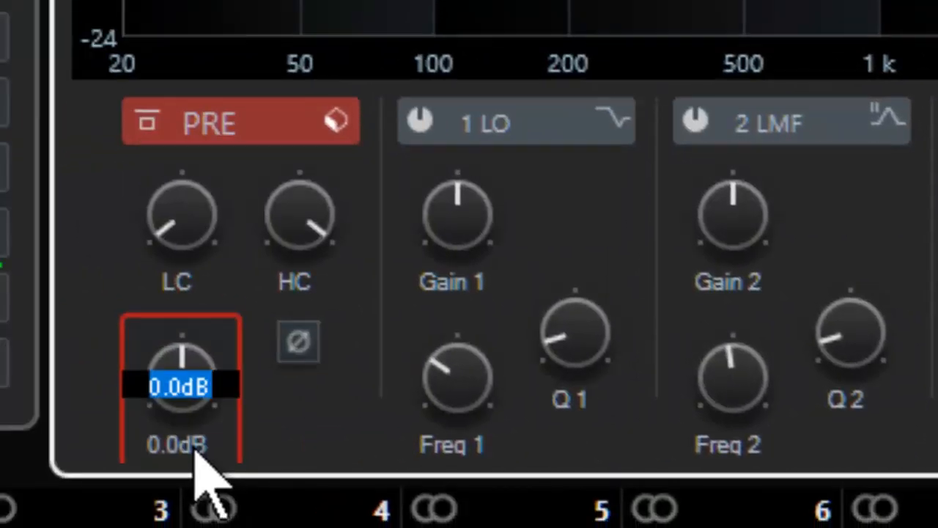
text(-8)
key(Return)
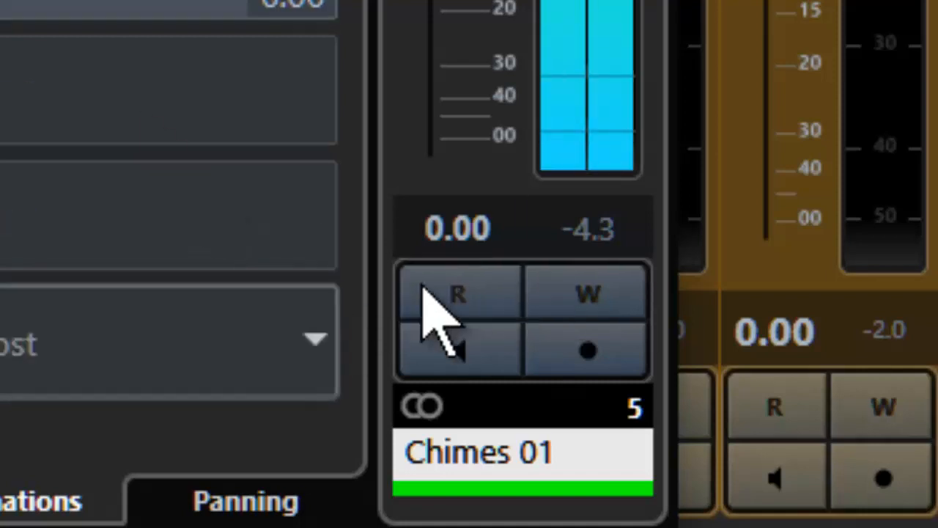
click(605, 233)
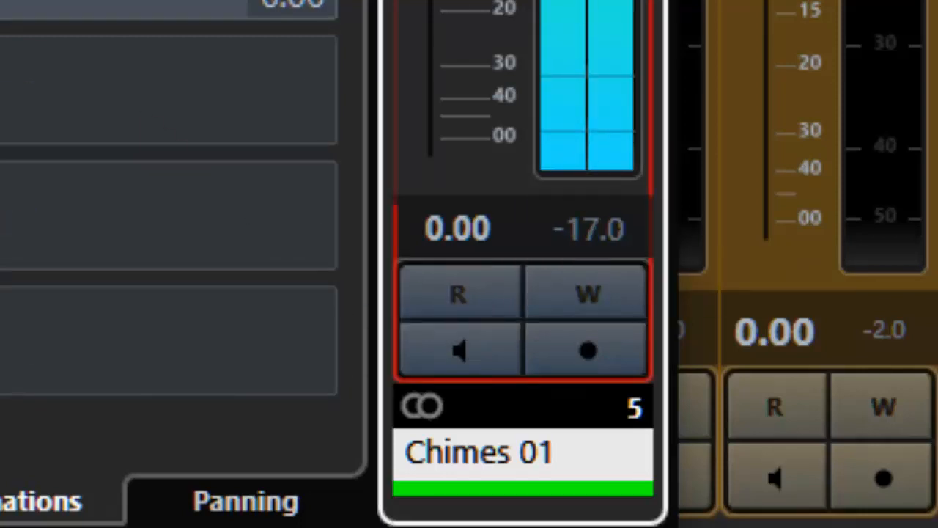
click(576, 227)
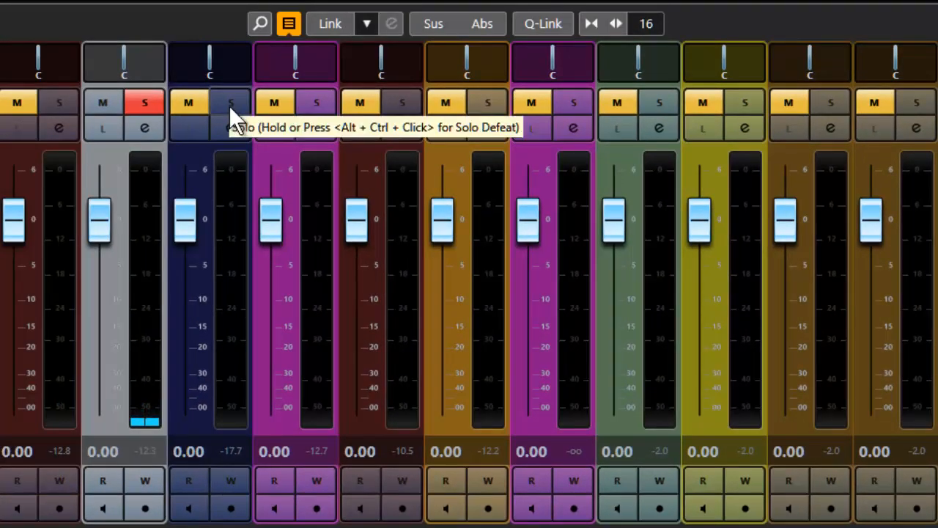
- Solo Keys[96] F Calizone instead of Chimes 01 and check its peak level in the channel settings
click(229, 105)
click(144, 102)
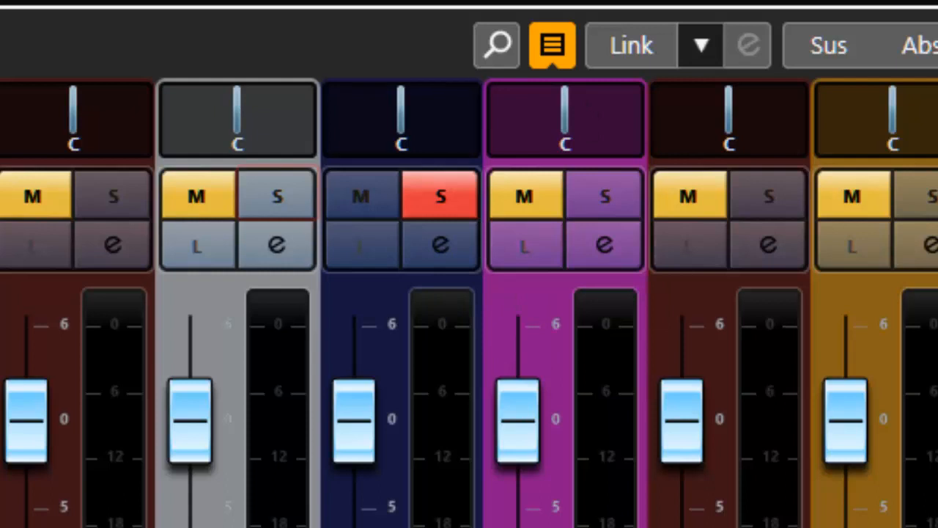
click(463, 258)
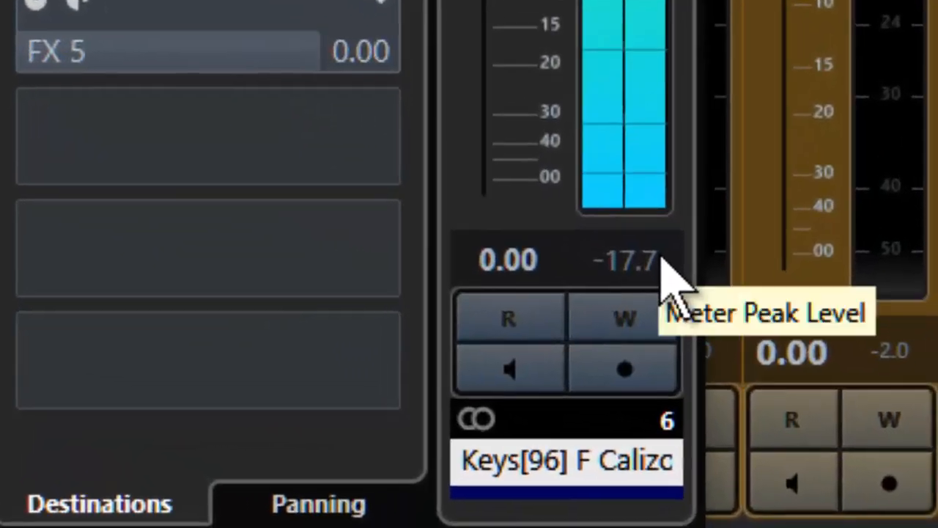
click(927, 474)
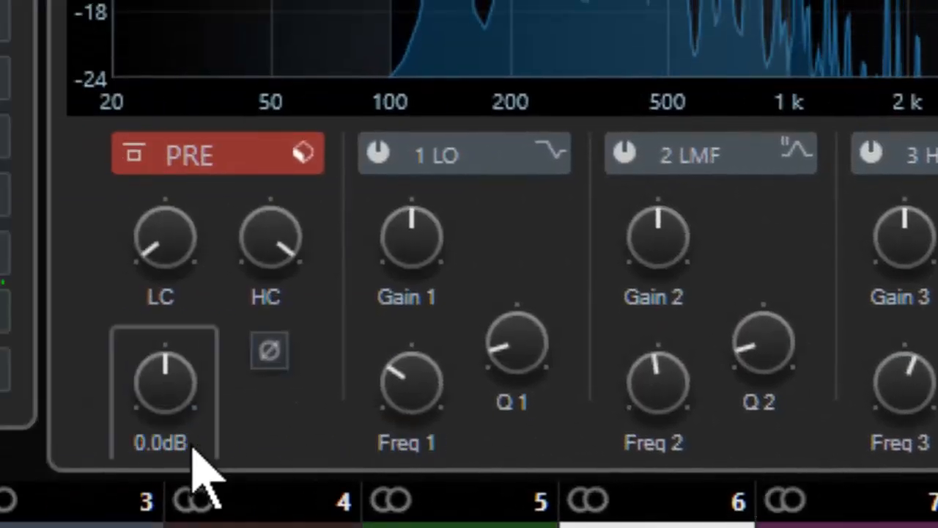
- Set the pre gain of Keys[96] F Calizone to 5 dB
double_click(182, 446)
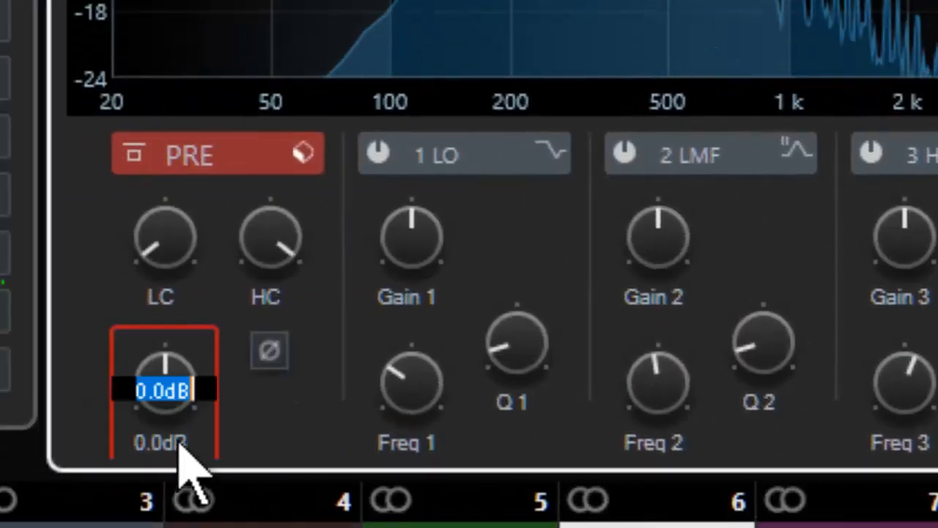
text(5)
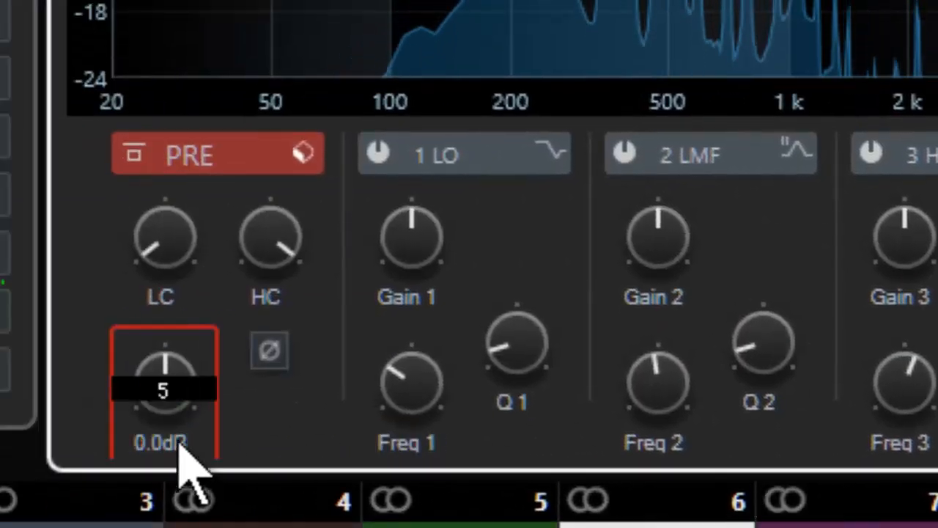
key(Return)
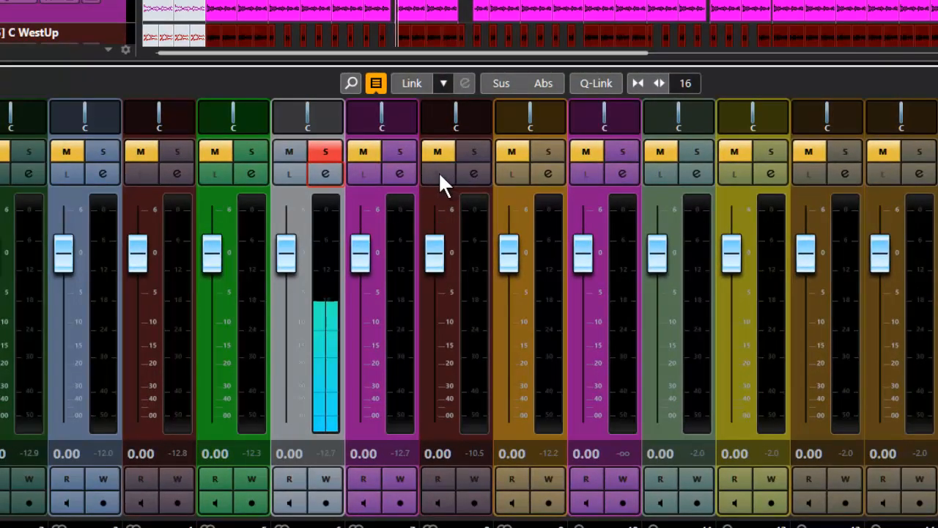
- Solo Guitar[88] DrOffice instead of Keys[96] F Calizone and recheck its peak level in the channel settings with a reset meter
click(400, 150)
click(320, 152)
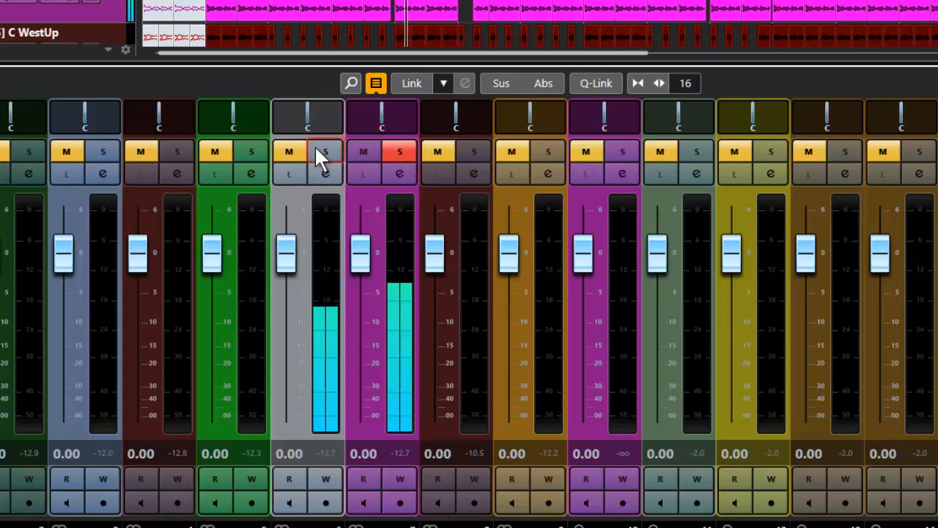
click(399, 173)
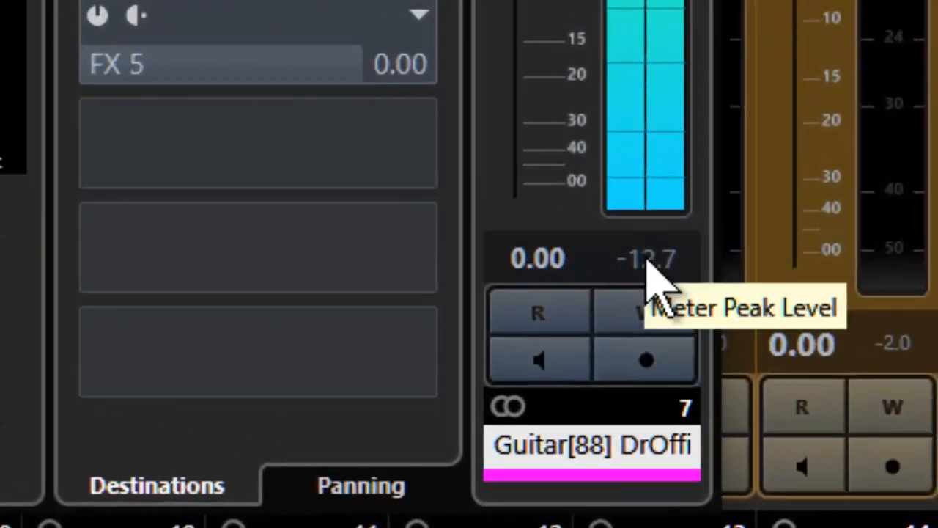
click(647, 261)
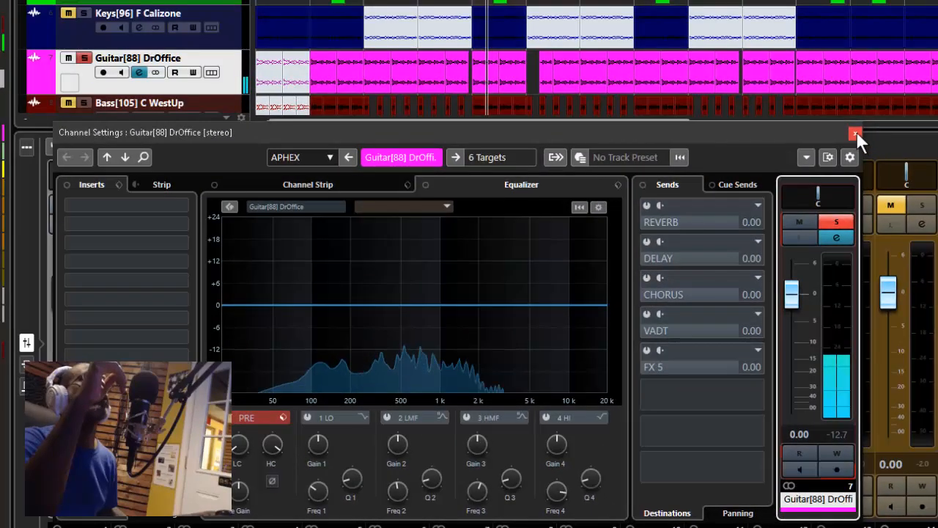
click(856, 133)
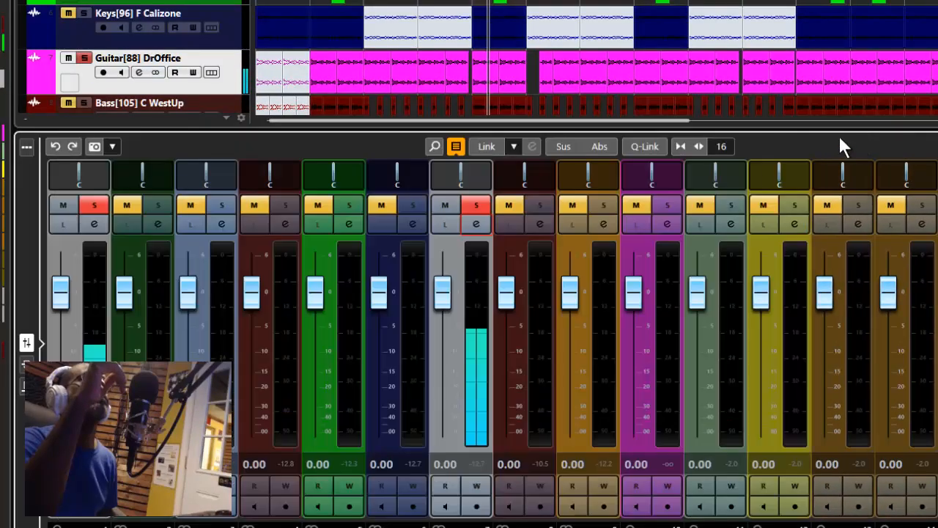
- Solo Bass[105] C WestUp instead of Guitar[88] DrOffice and open its channel settings
click(542, 202)
click(477, 205)
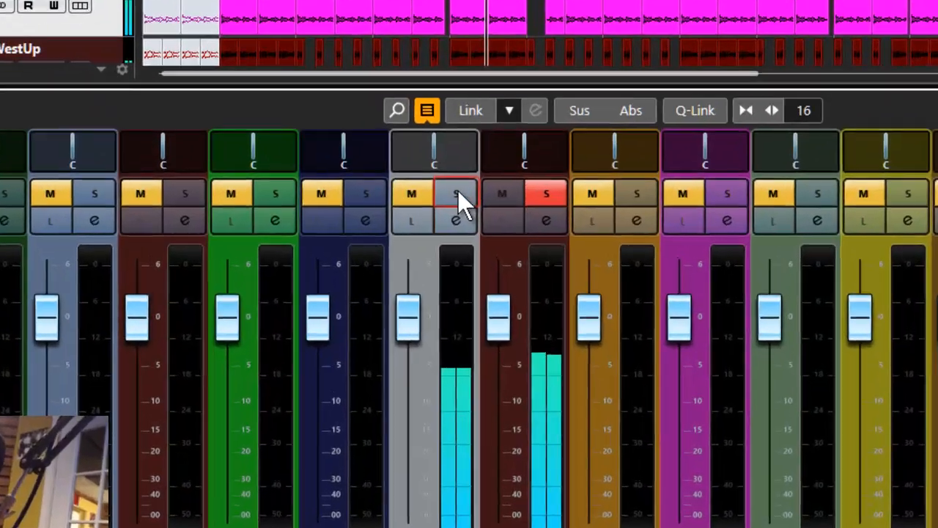
click(540, 223)
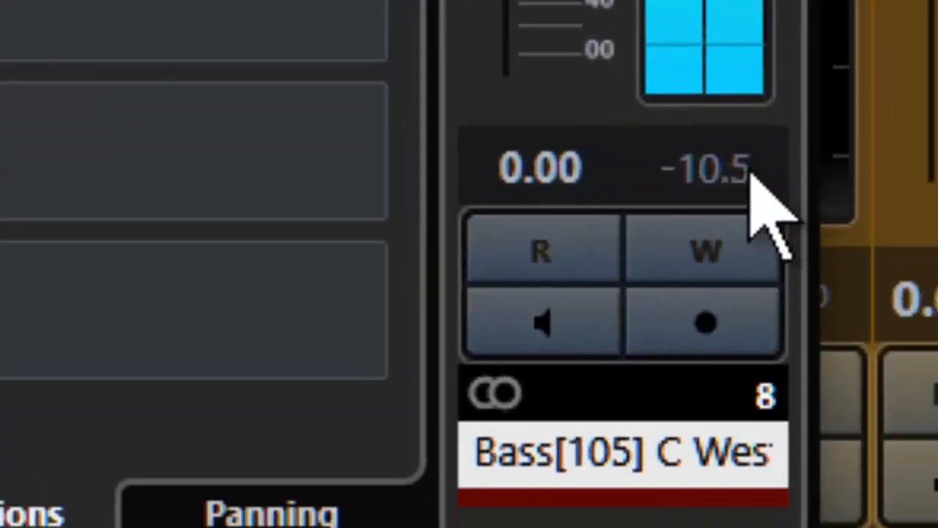
- Reset the peak meter of Bass[105] C WestUp and set its pre gain to 1.1 dB
click(733, 168)
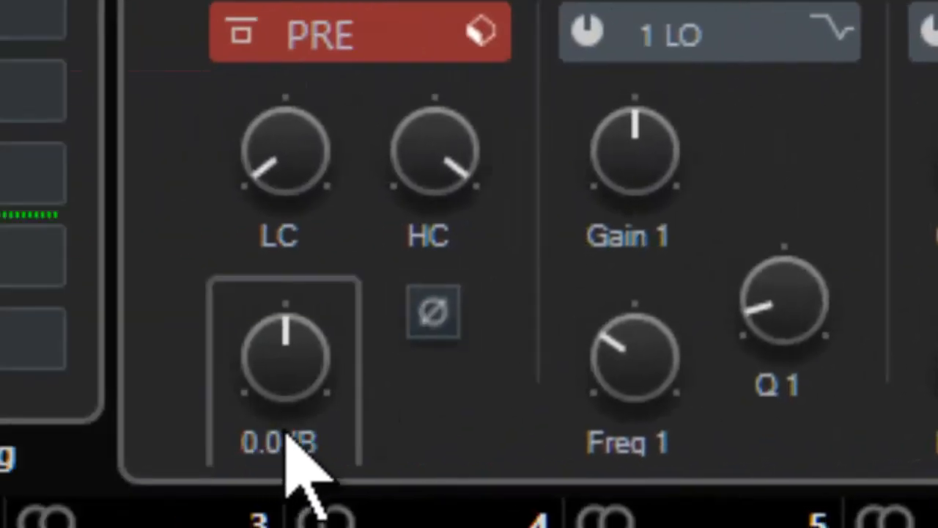
click(288, 435)
click(289, 435)
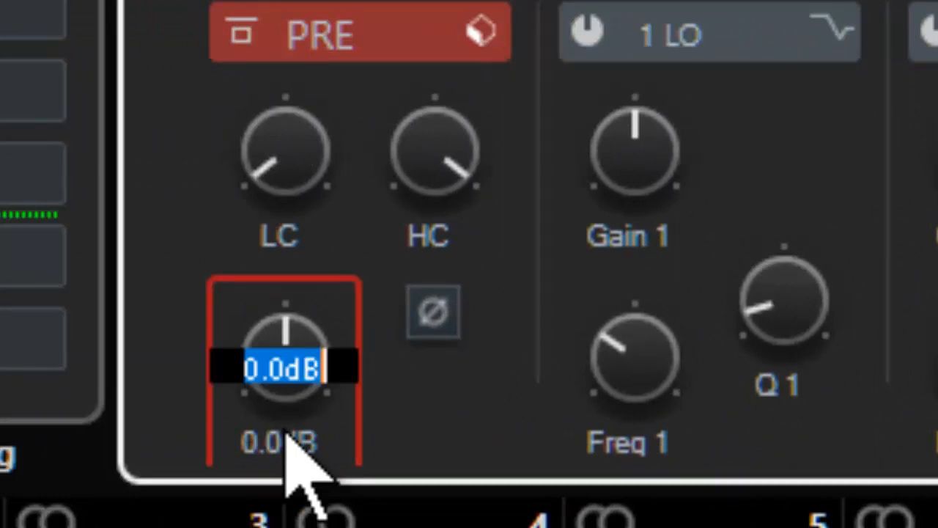
text(1.1)
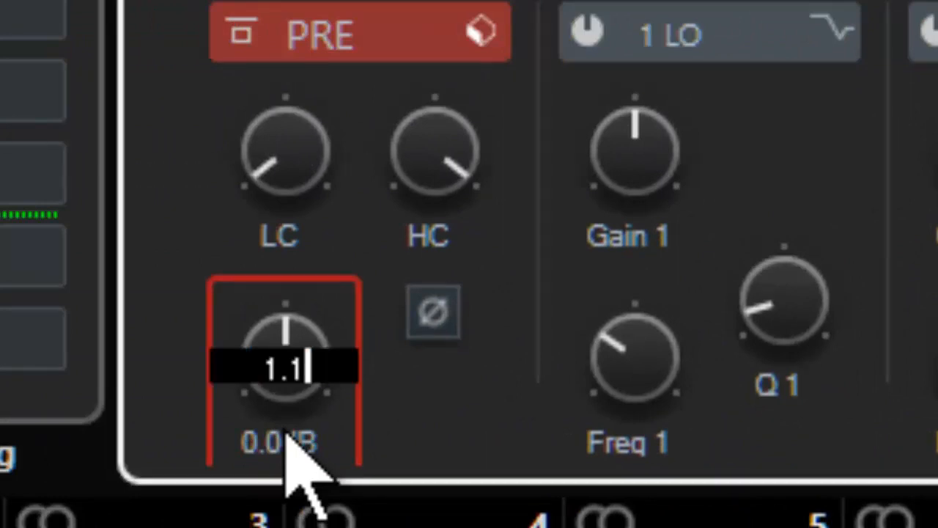
key(Return)
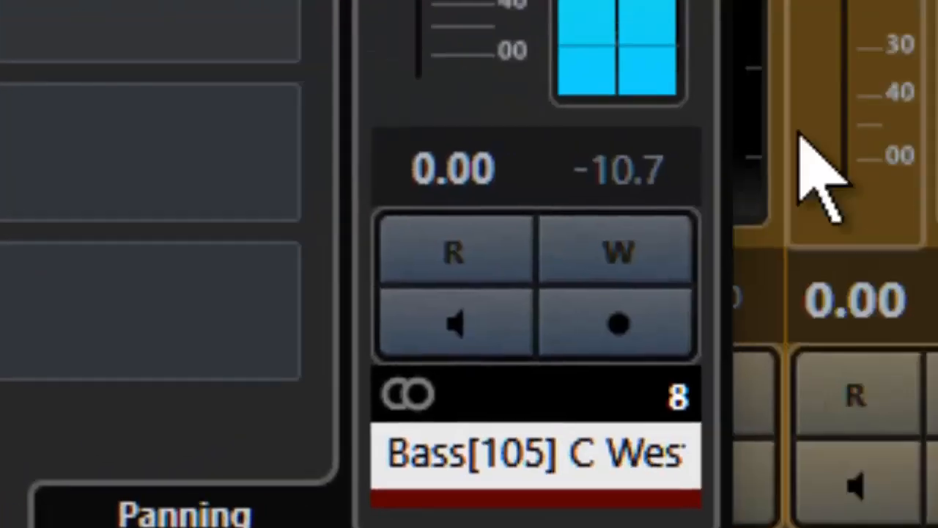
- Lower the pre gain of Bass[105] C WestUp to about -1 dB and recheck its peak level with a reset meter
click(639, 170)
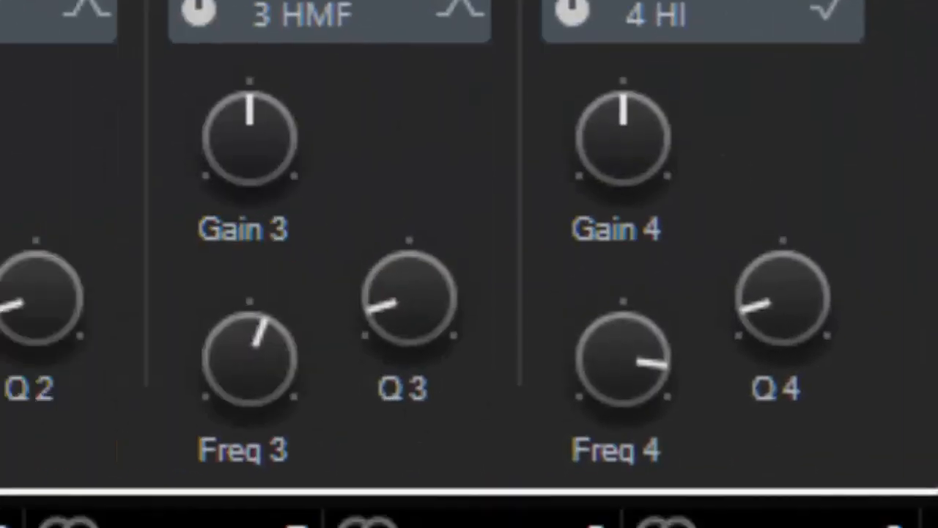
text(-1.)
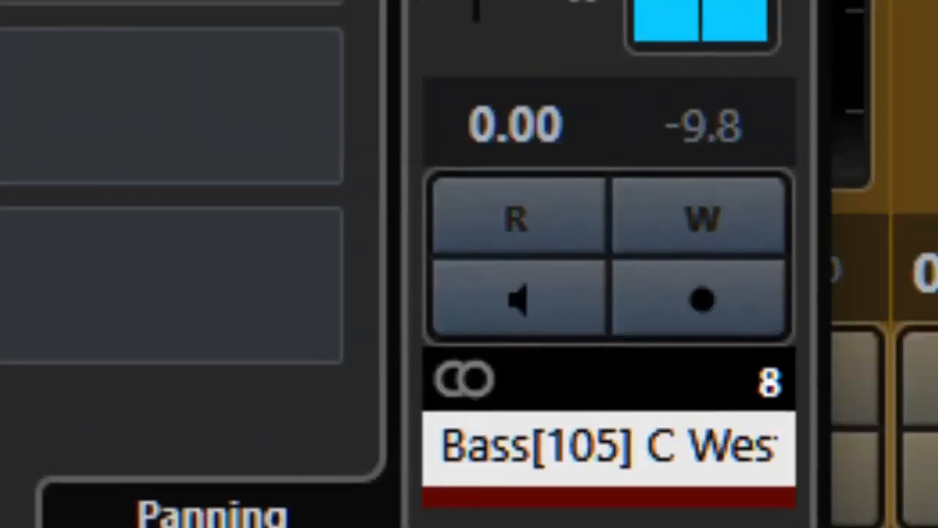
click(702, 101)
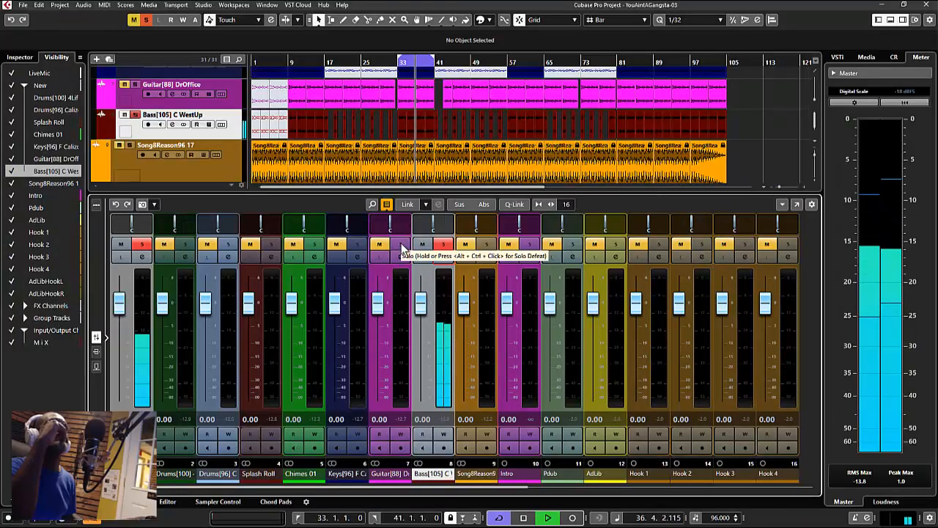
- Add Guitar[88], Keys[96], Chimes 01, Splash Roll, Drums[96] and Drums[100] to the soloed bass so all instrument channels play together
click(401, 244)
click(358, 244)
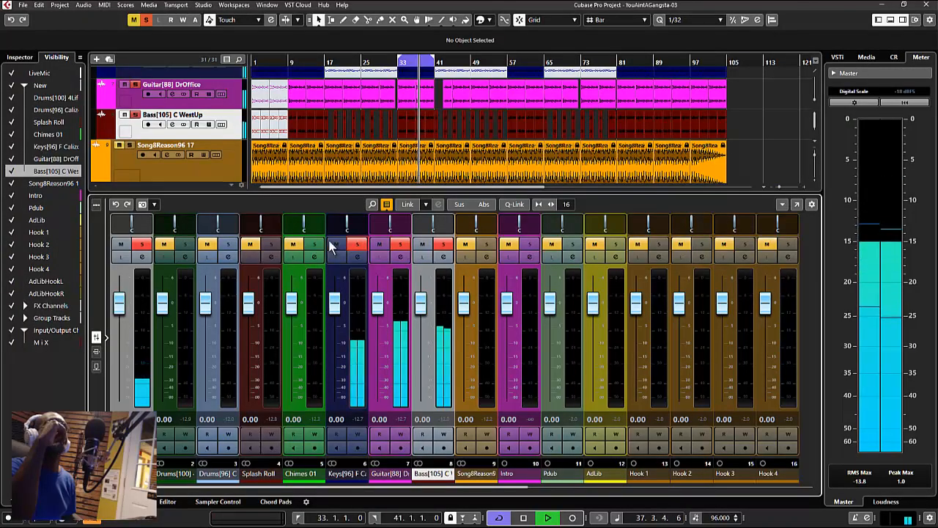
click(314, 244)
click(272, 244)
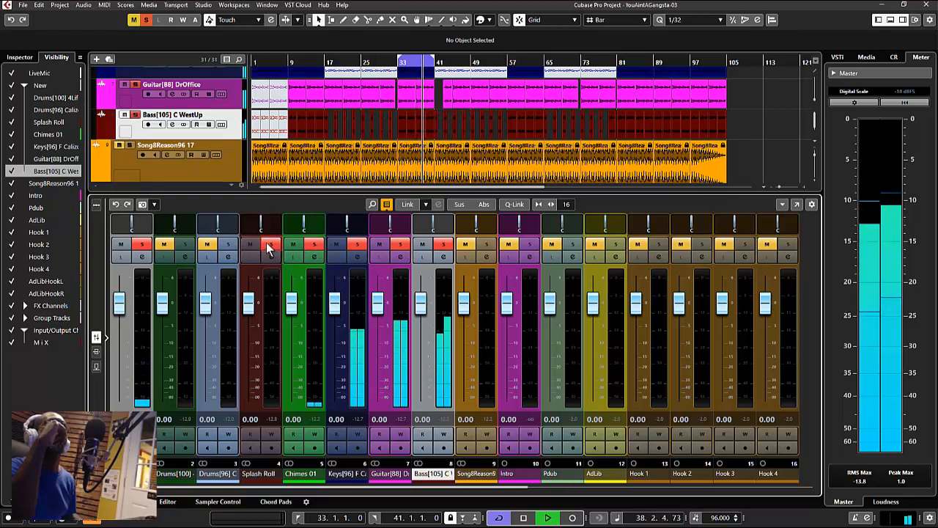
click(228, 244)
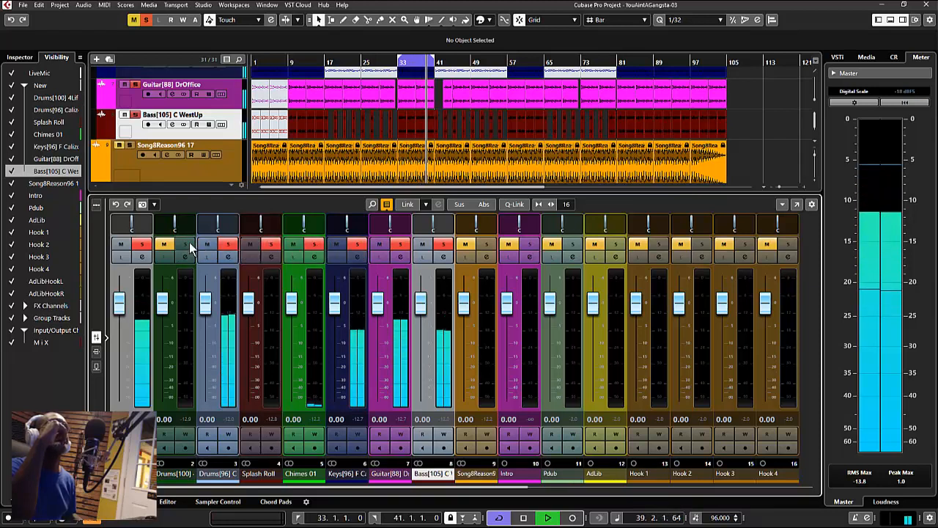
click(186, 244)
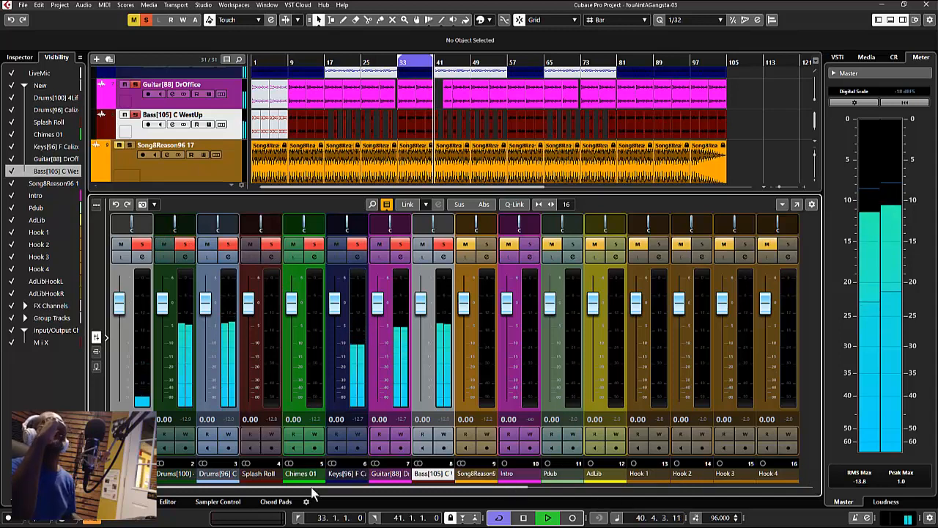
- Check the combined peak level in the MiX output's channel settings and stop playback
drag(313, 488, 595, 519)
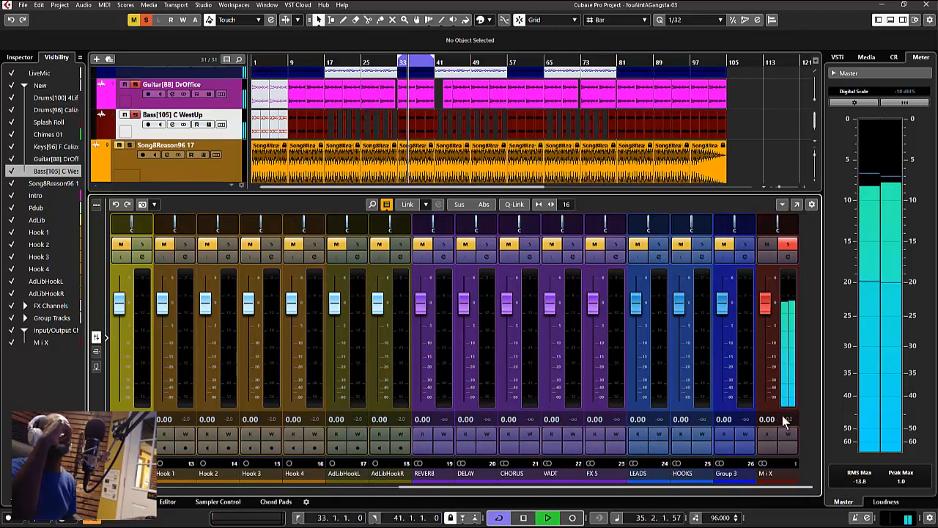
click(790, 256)
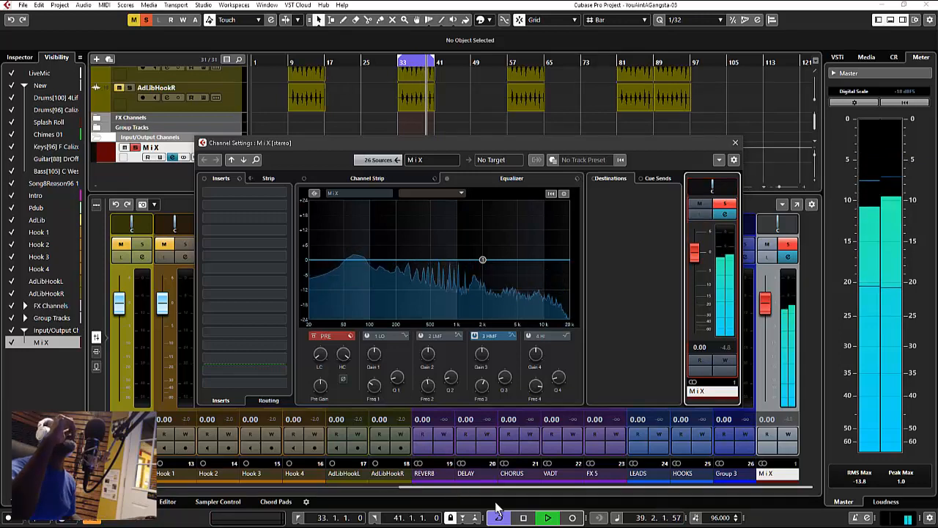
click(522, 517)
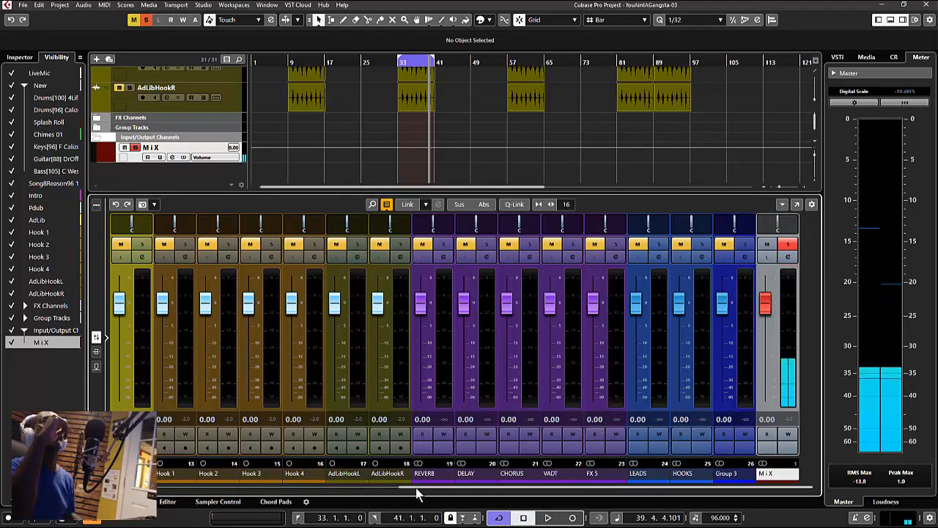
- Solo Hook 1 along with the instruments, open its channel settings and start playback
drag(416, 486, 299, 483)
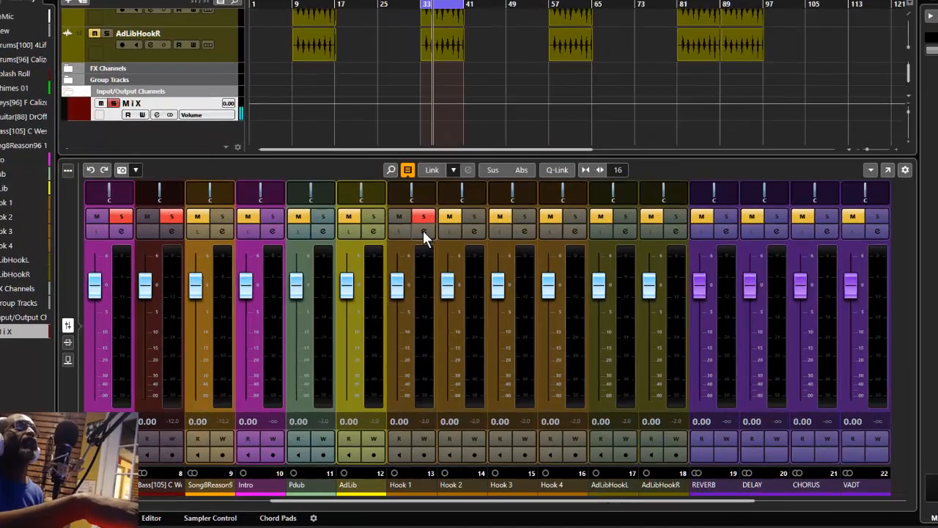
click(400, 257)
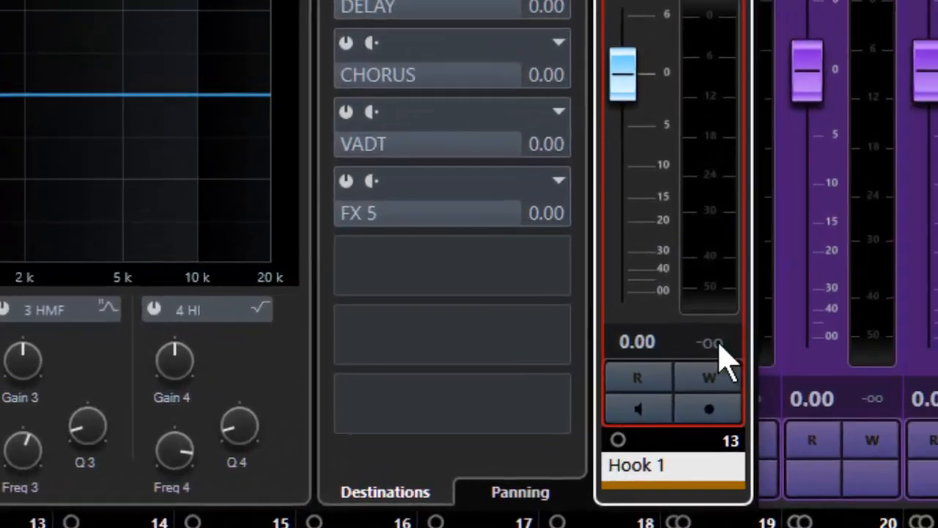
key(space)
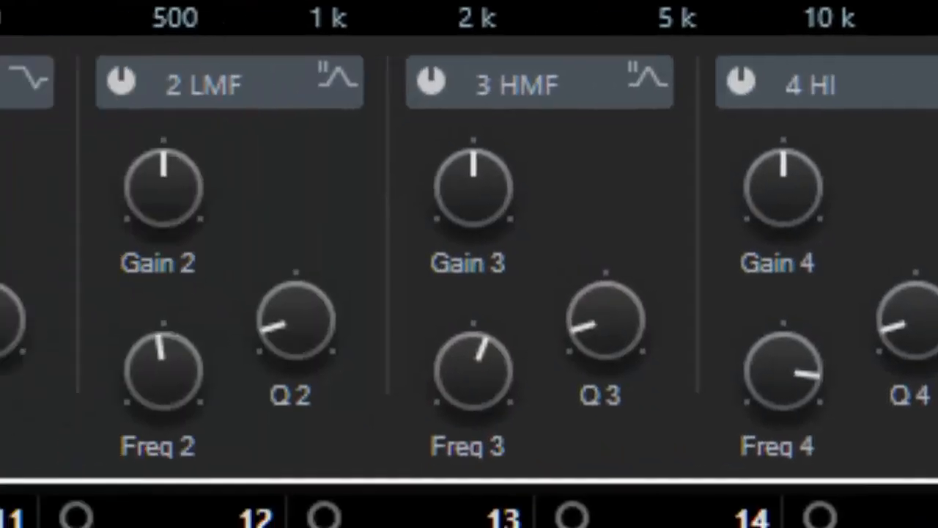
- Set the pre gain of Hook 1 to -10 dB and recheck its peak level with a reset meter
double_click(140, 392)
text(-10)
key(Return)
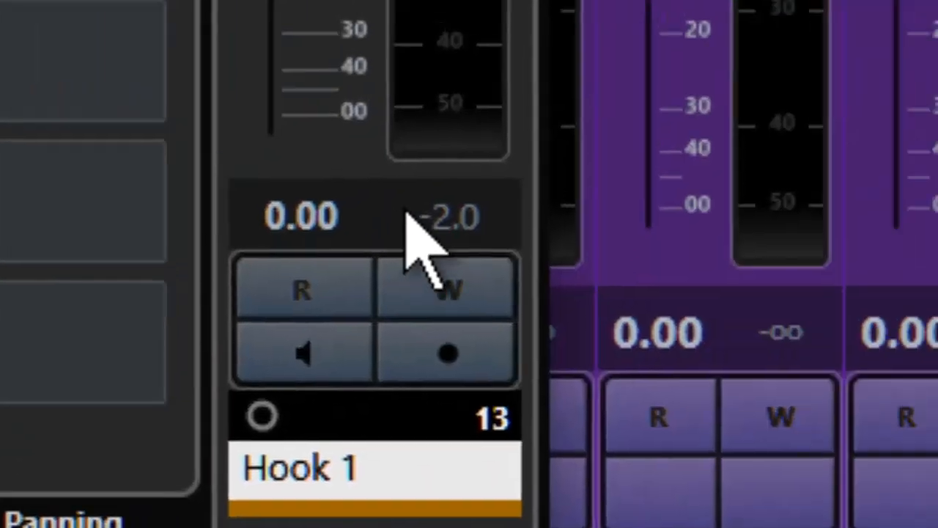
click(411, 218)
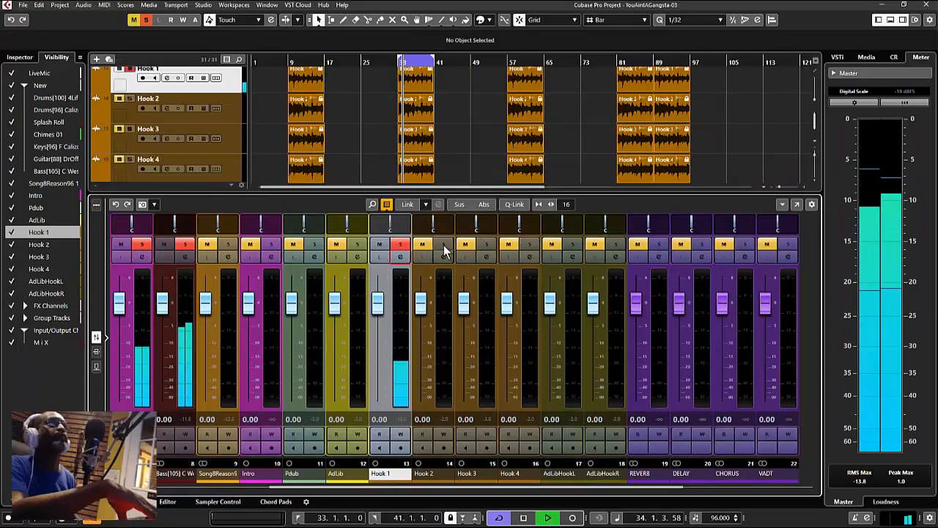
- Solo Hook 2 as well and check its peak level in the channel settings with a reset meter
click(444, 257)
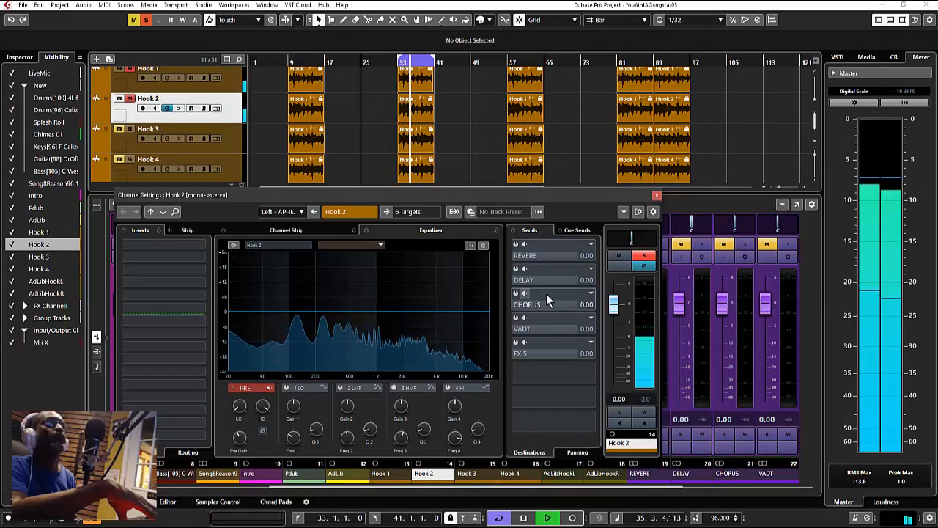
ctrl+click(242, 437)
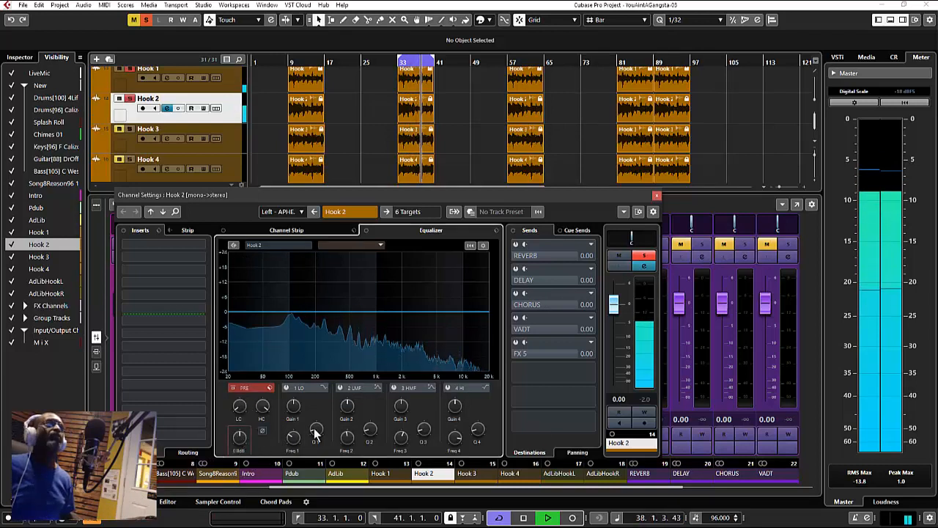
click(649, 400)
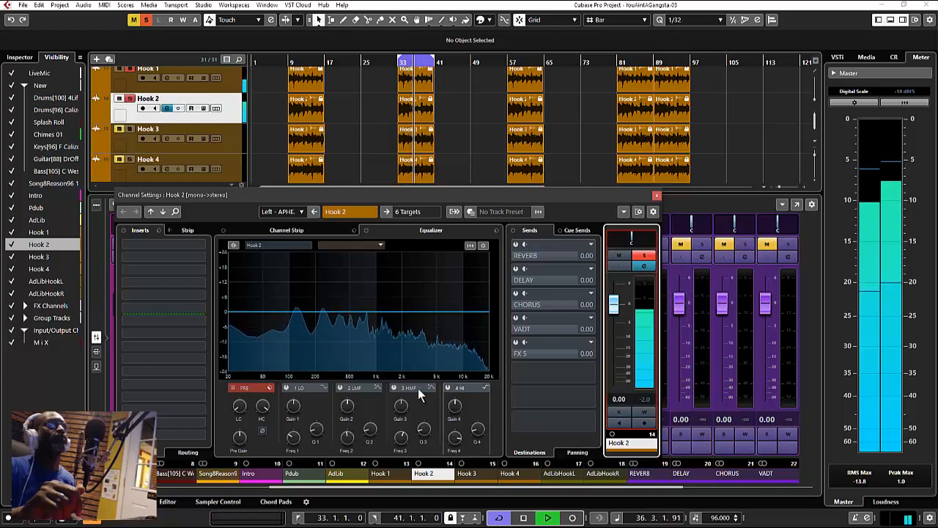
- Set the pre gain of Hook 2 to -10 dB, recheck its peak level with a reset meter and close its settings
click(237, 449)
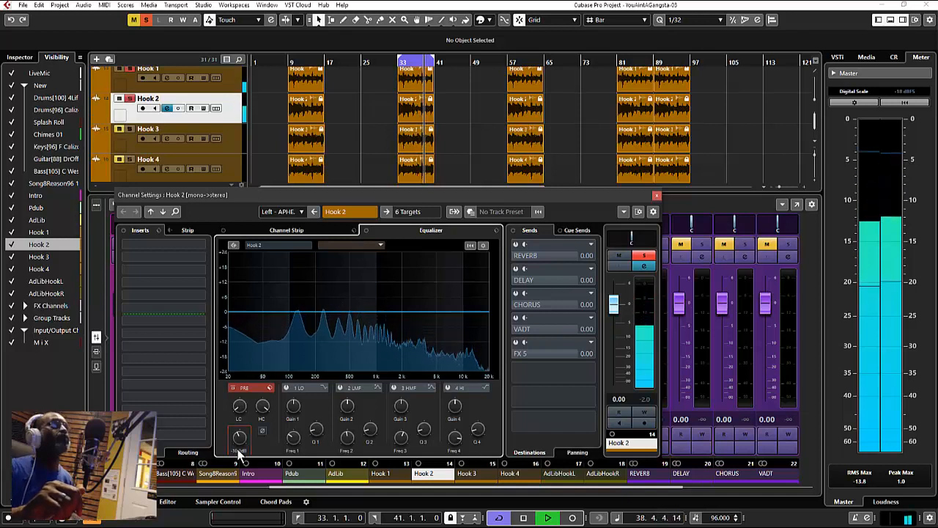
click(647, 399)
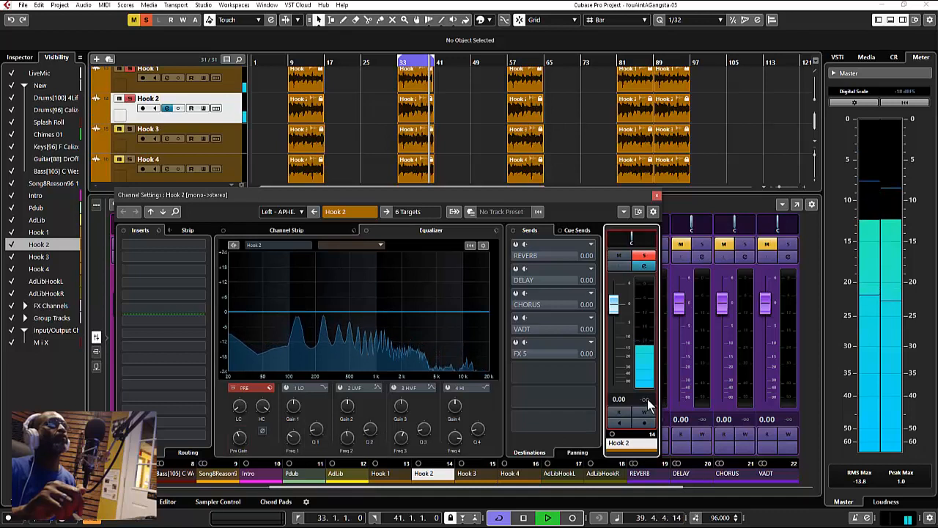
click(657, 197)
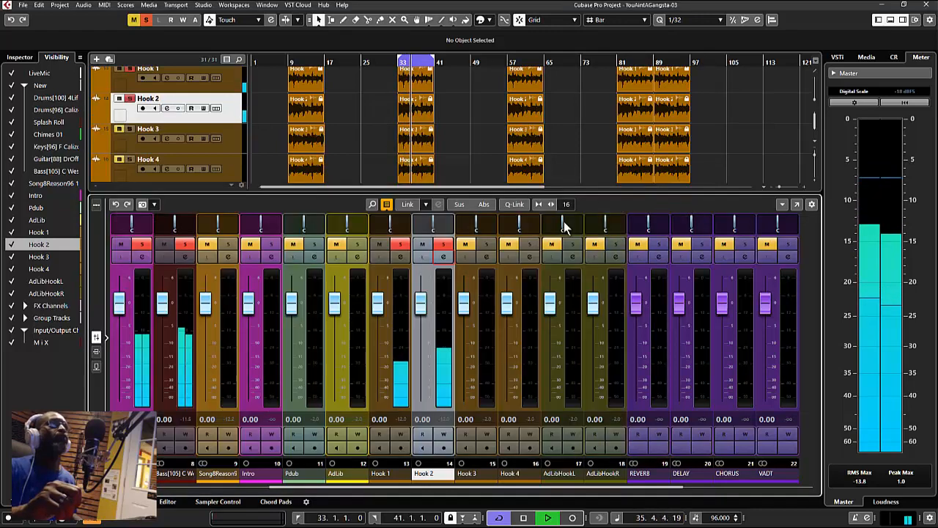
- Solo Hook 3 and set its pre gain to -10 dB, rechecking its peak level with a reset meter
click(487, 255)
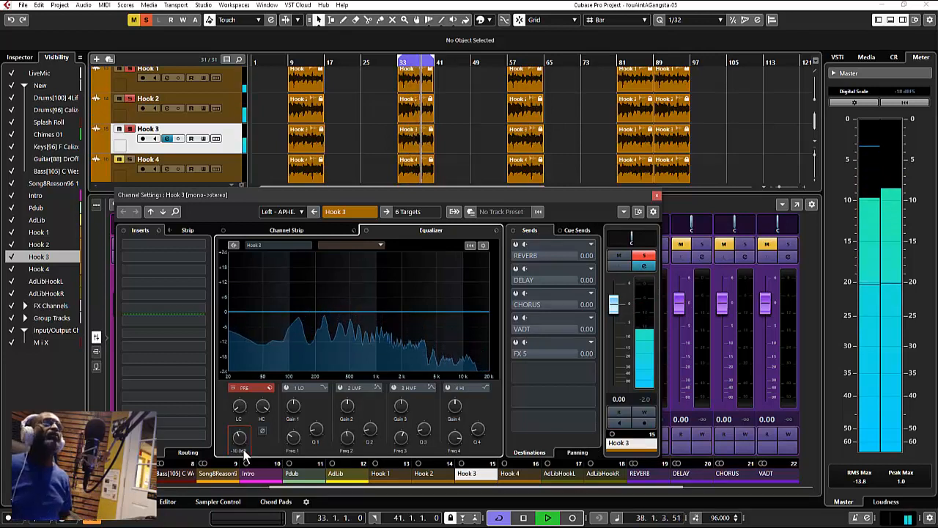
click(645, 398)
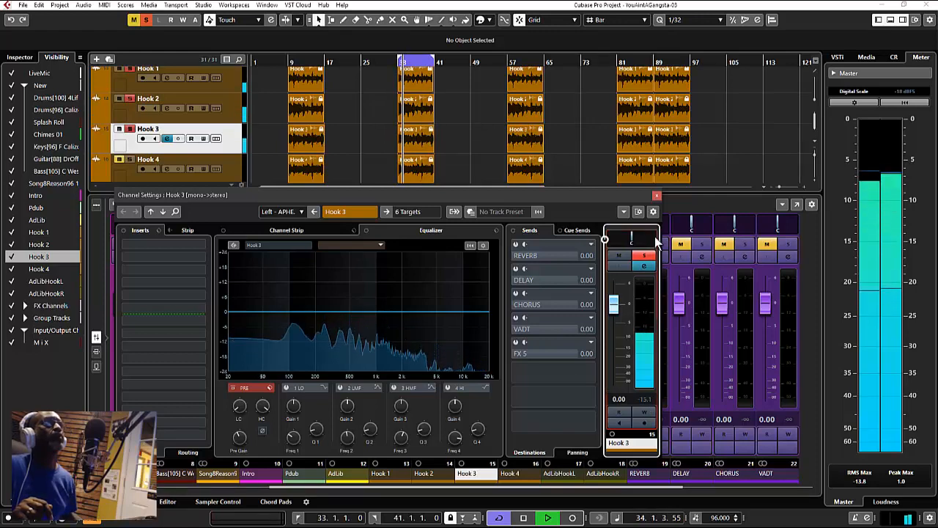
click(657, 195)
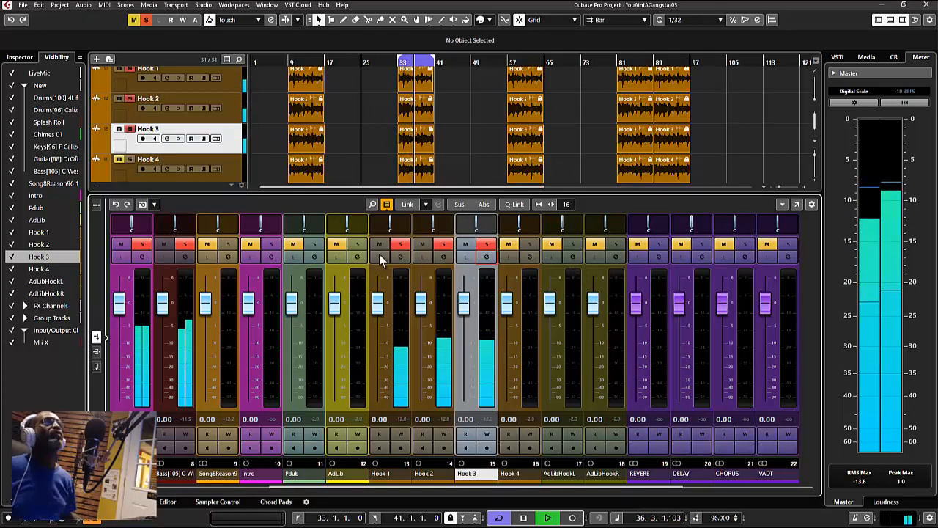
- Unsolo the bass, guitar, drums, splash roll, chimes and keys channels so only the hook vocals stay soloed
click(186, 245)
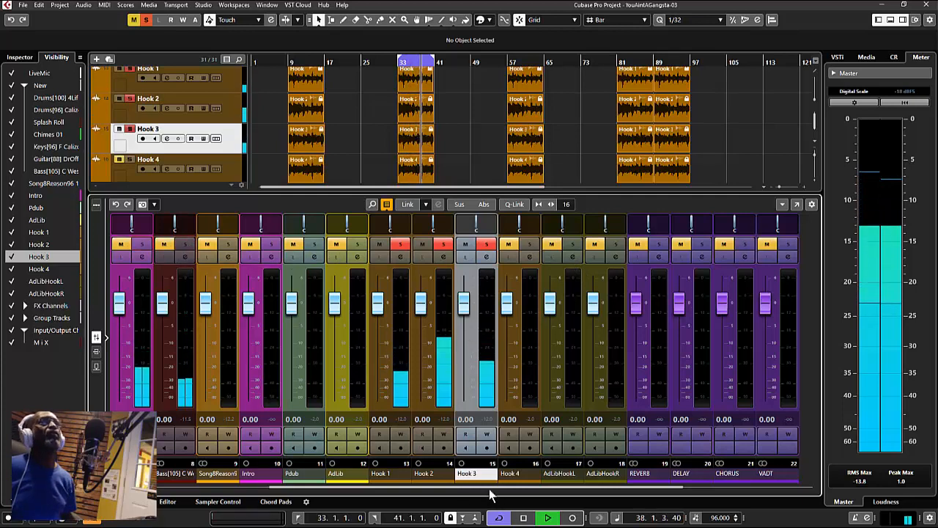
drag(490, 487, 323, 498)
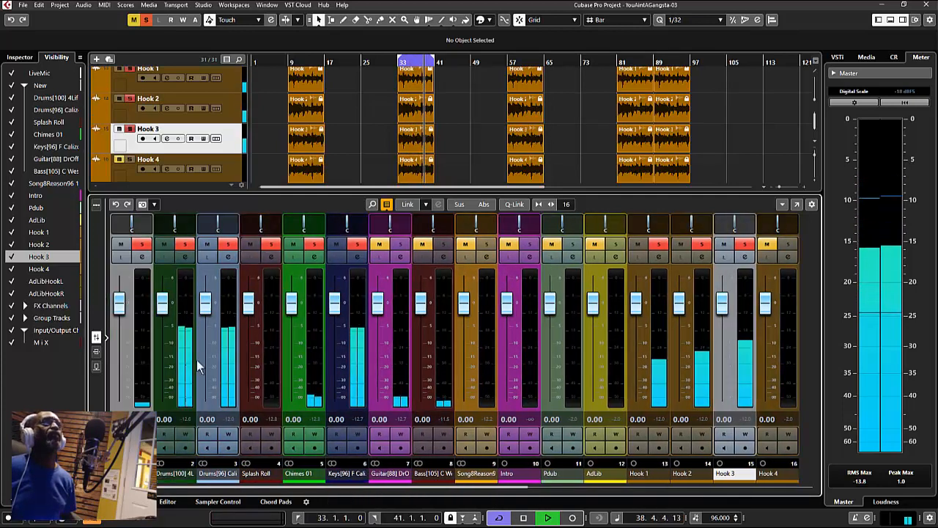
click(185, 244)
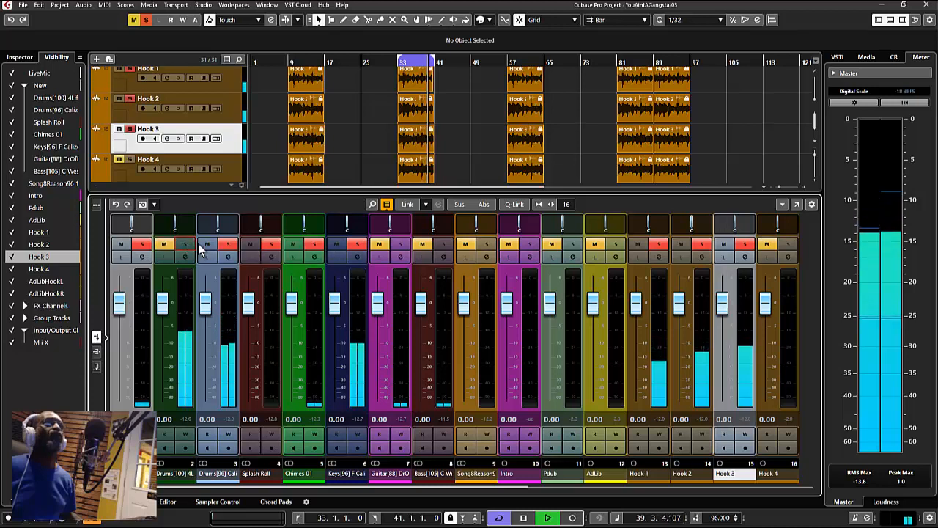
click(228, 244)
click(272, 244)
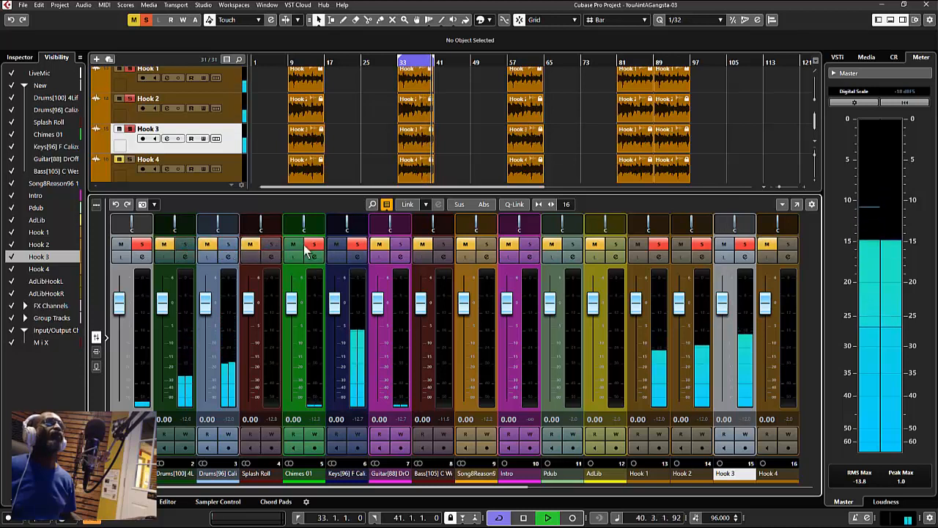
click(313, 245)
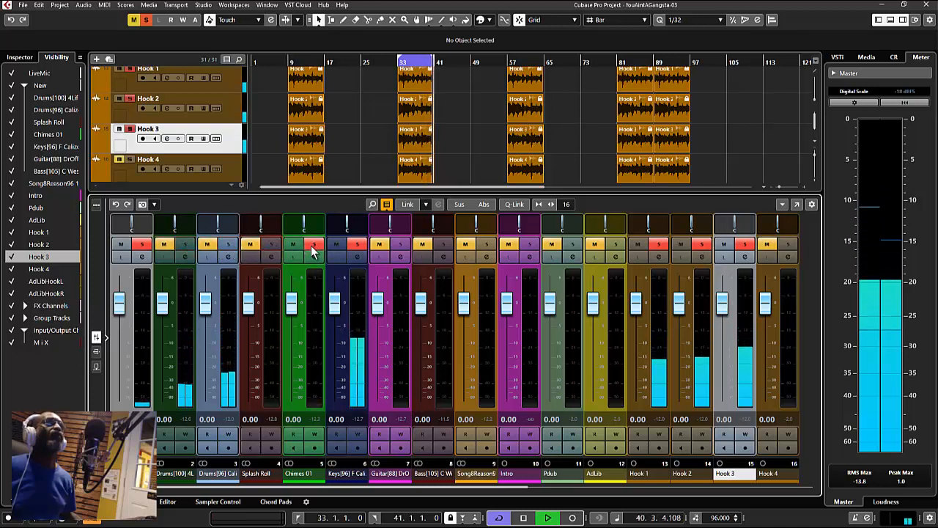
click(357, 245)
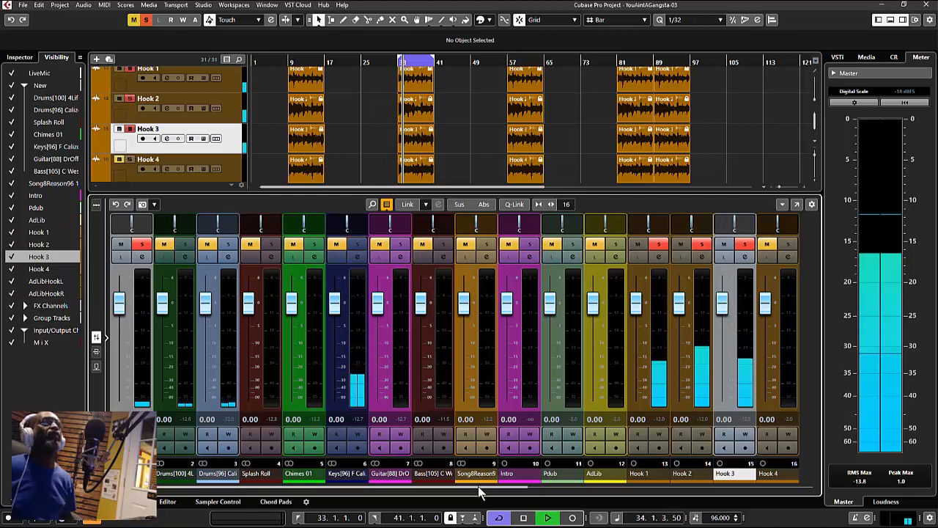
drag(478, 487, 613, 498)
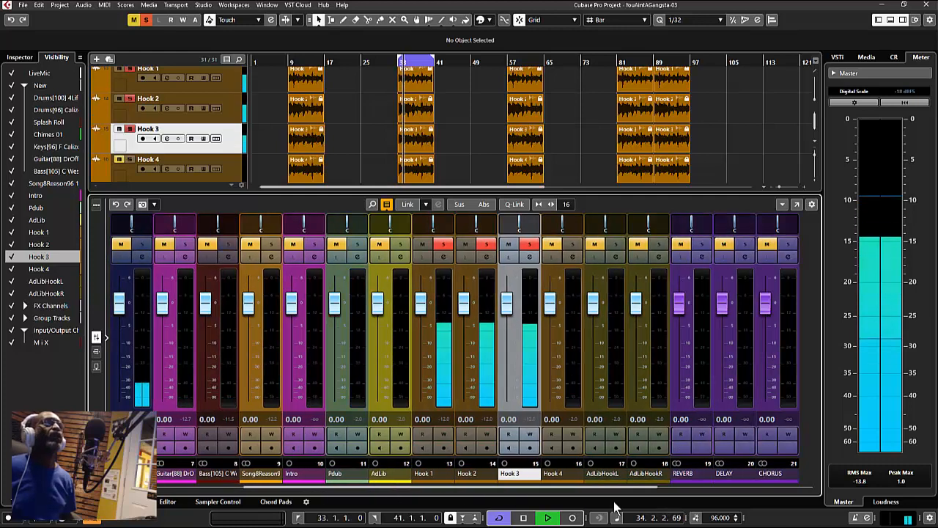
- Solo Hook 4, set its pre gain to -10 dB, recheck its peak level with a reset meter and close its settings
click(578, 244)
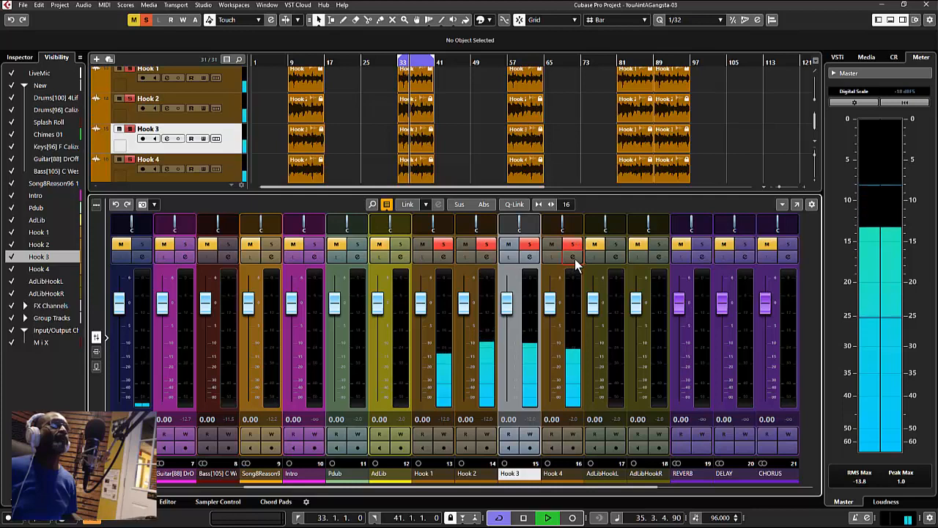
click(574, 257)
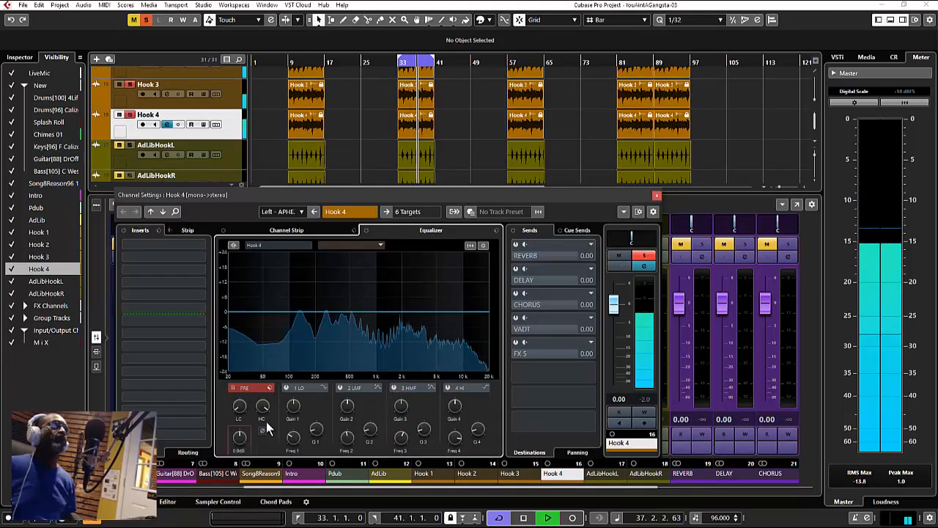
click(648, 399)
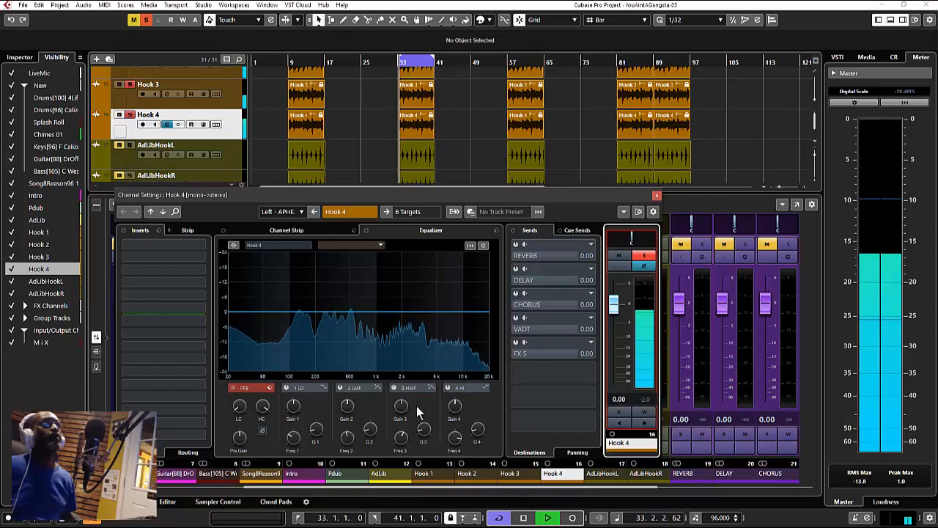
double_click(238, 450)
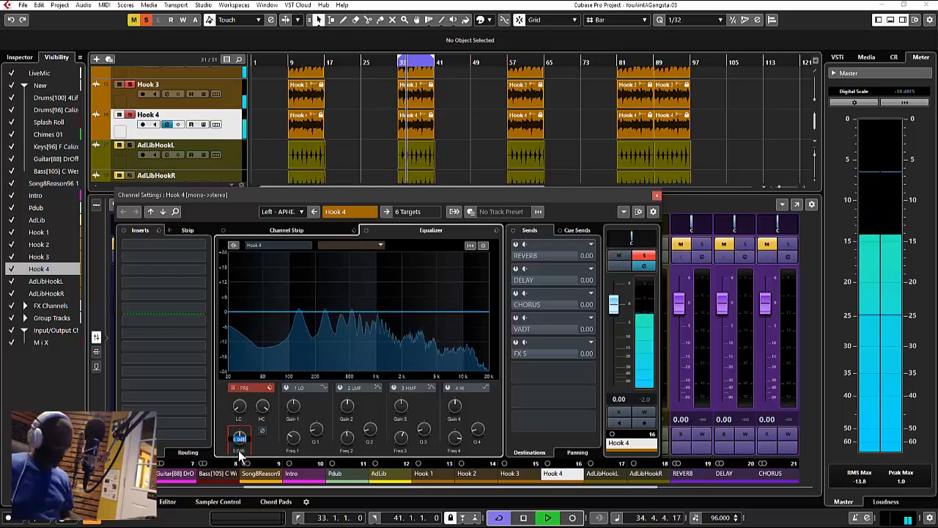
text(-10)
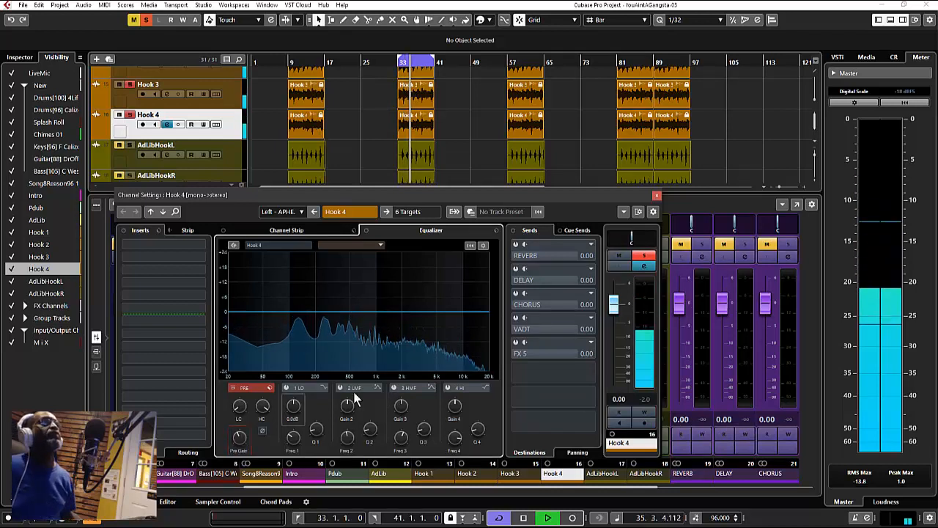
click(648, 400)
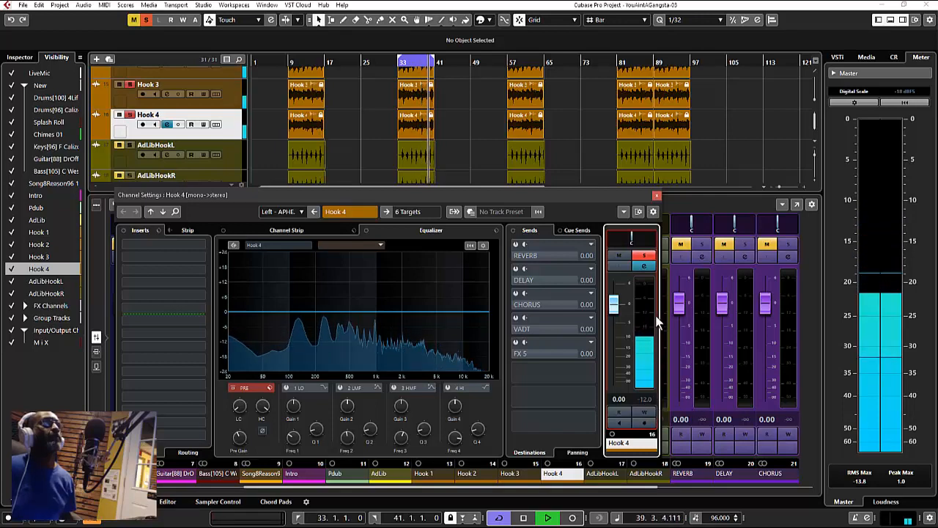
click(656, 195)
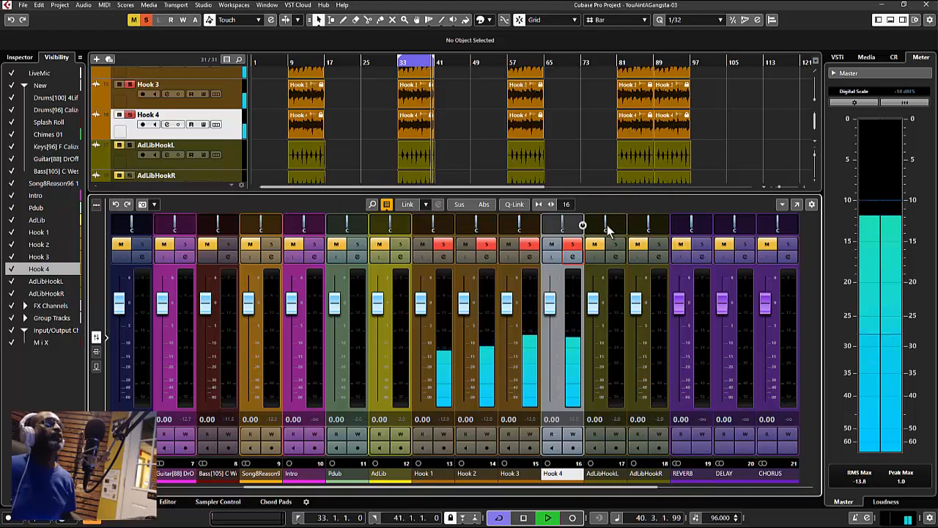
- Solo AdLibHookL, set its pre gain to -10 dB, recheck its peak level with a reset meter and close its settings
click(616, 244)
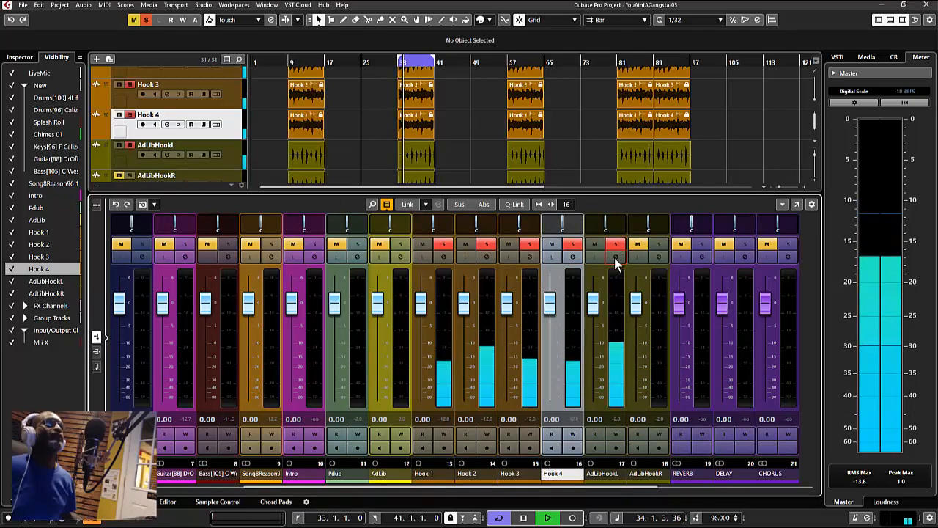
click(614, 257)
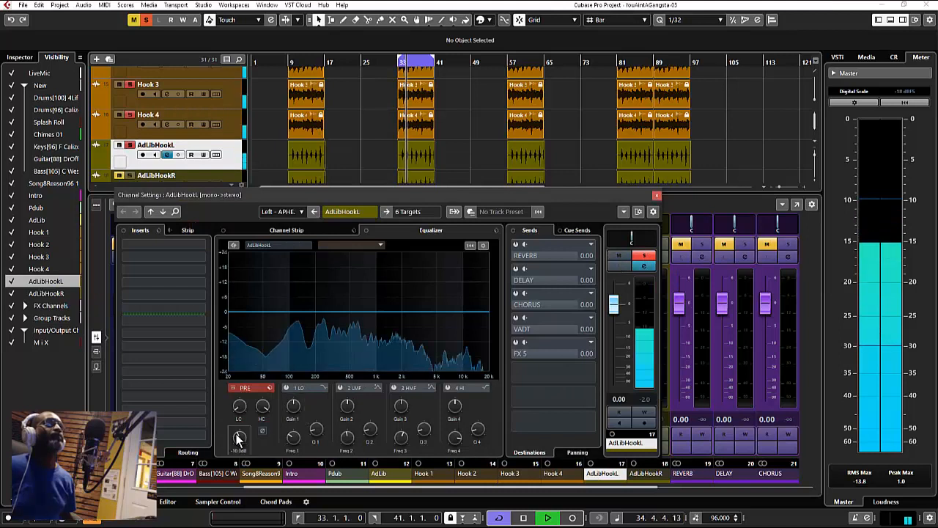
click(647, 399)
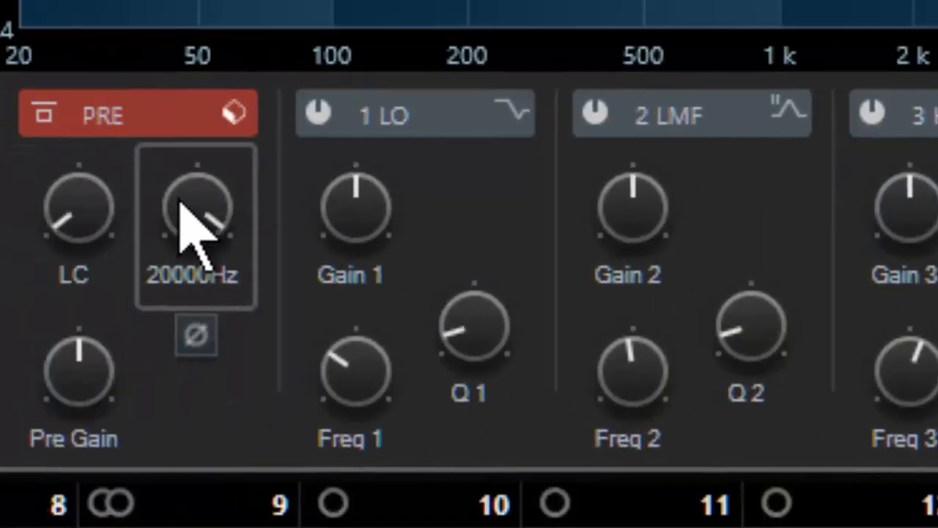
double_click(80, 433)
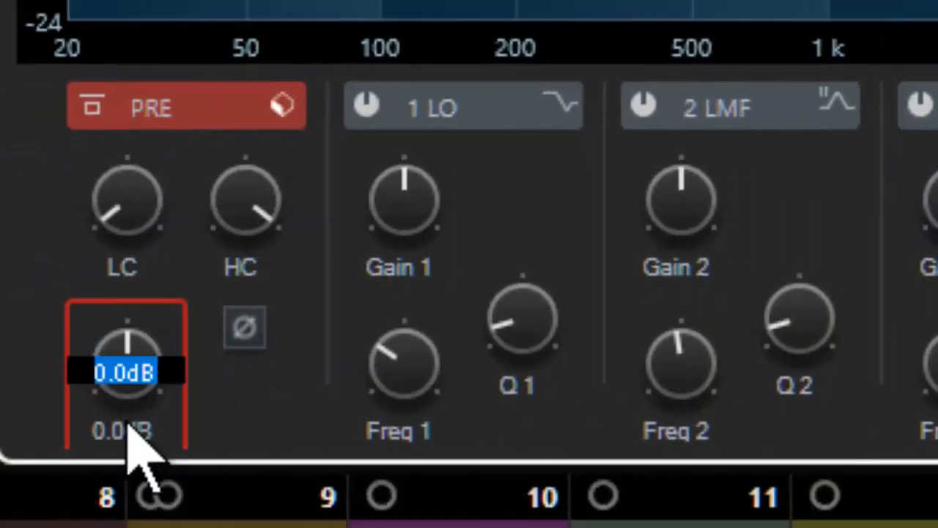
text(-10)
key(Return)
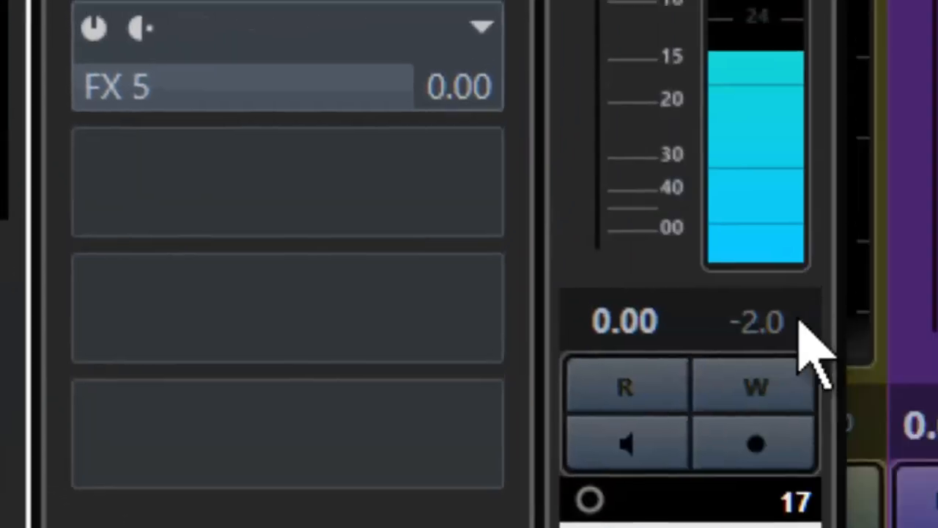
click(782, 316)
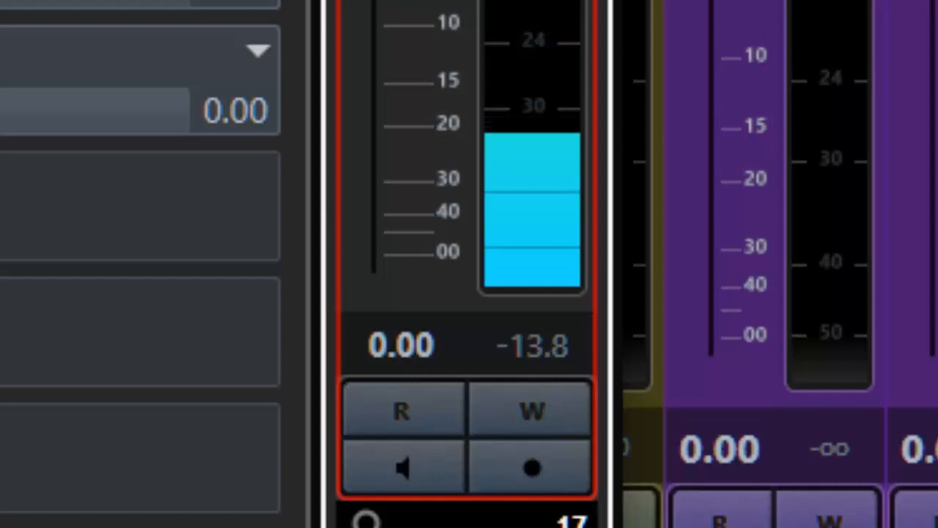
key(Escape)
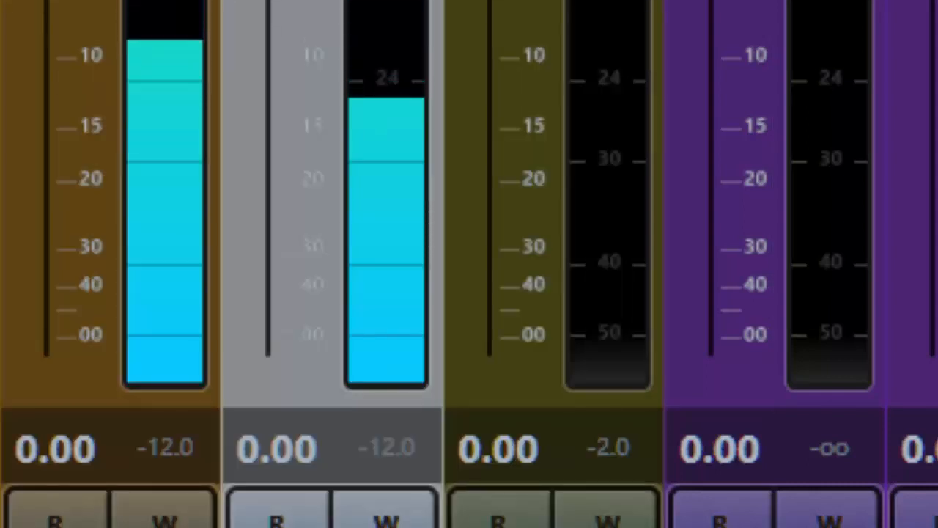
- Open the channel settings of AdLibHookR and check its peak level with a reset meter
click(609, 3)
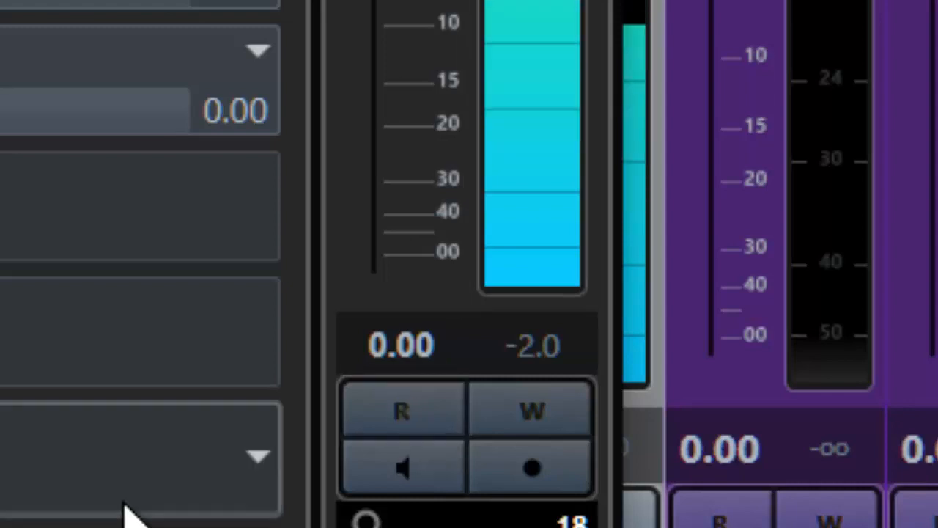
click(551, 349)
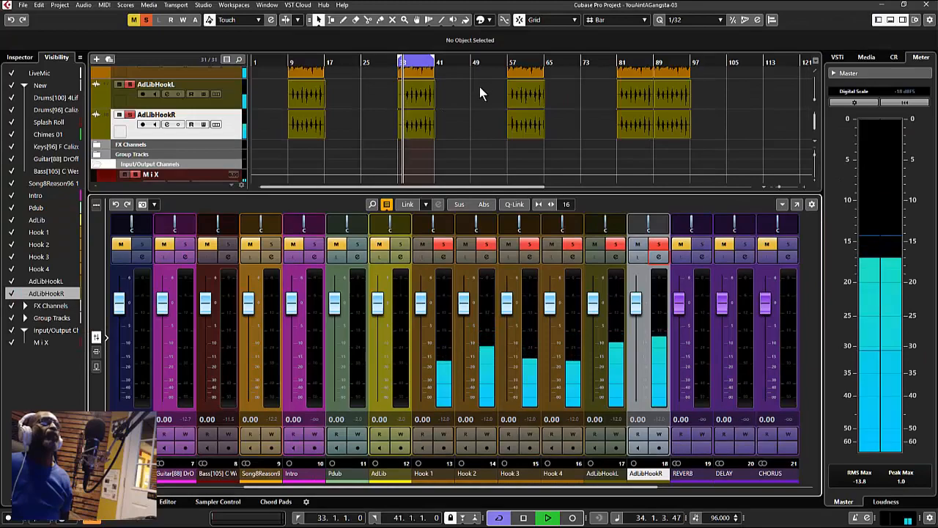
- Set the loop range to bars 41 through 57, over the middle Pdub verse and the AdLib_03 event
scroll(465, 95, up, 2)
scroll(465, 92, up, 5)
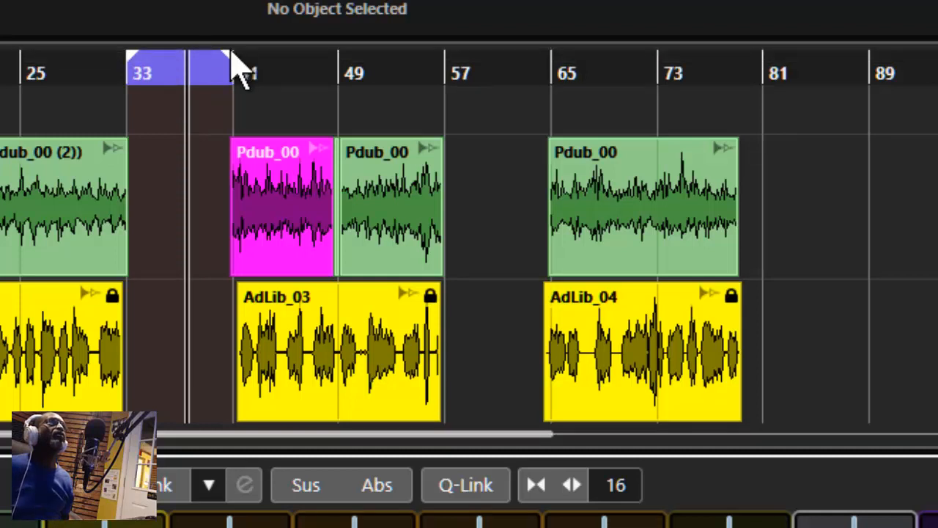
drag(228, 56, 447, 120)
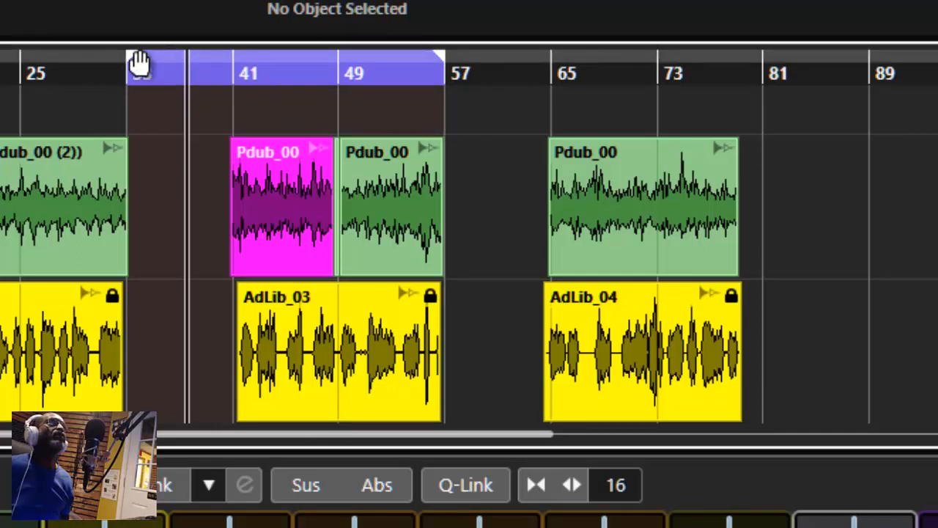
drag(141, 62, 236, 78)
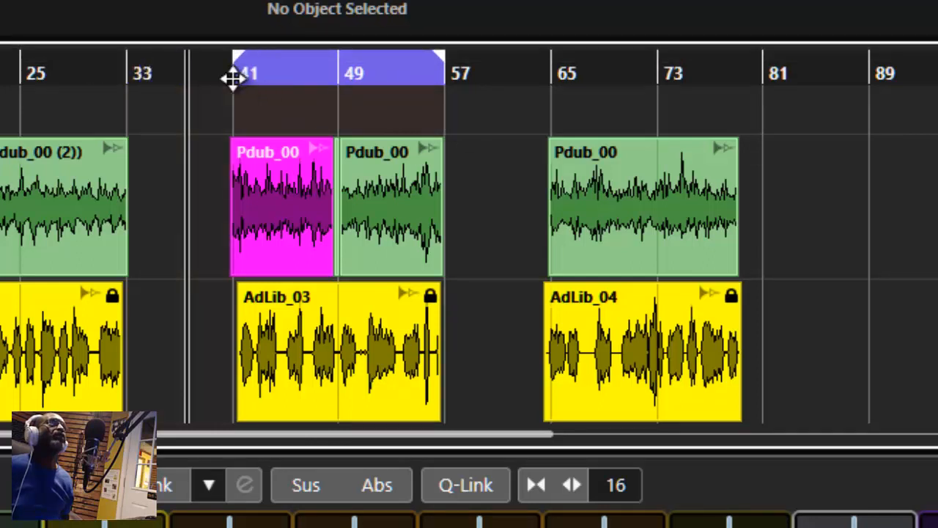
click(233, 77)
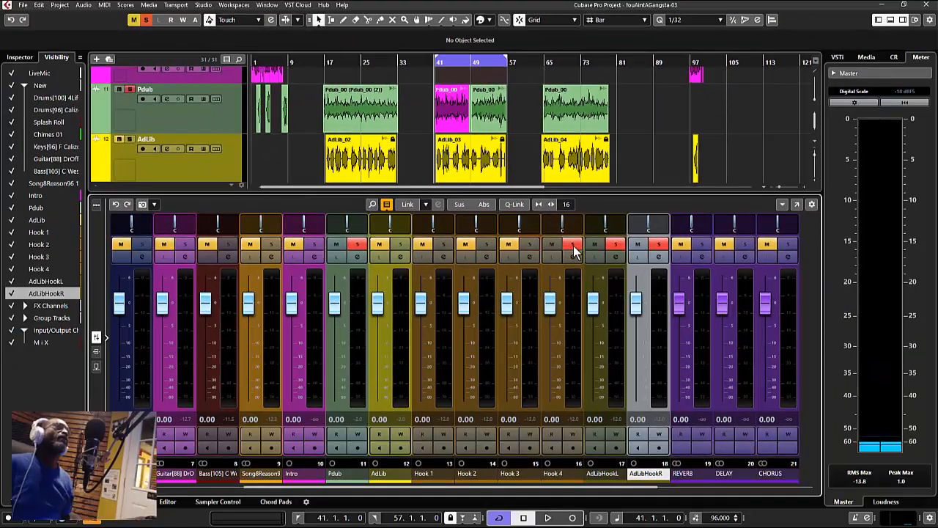
- Unsolo Hook 4, AdLibHookL and AdLibHookR so only Pdub stays soloed, and play the loop
click(573, 245)
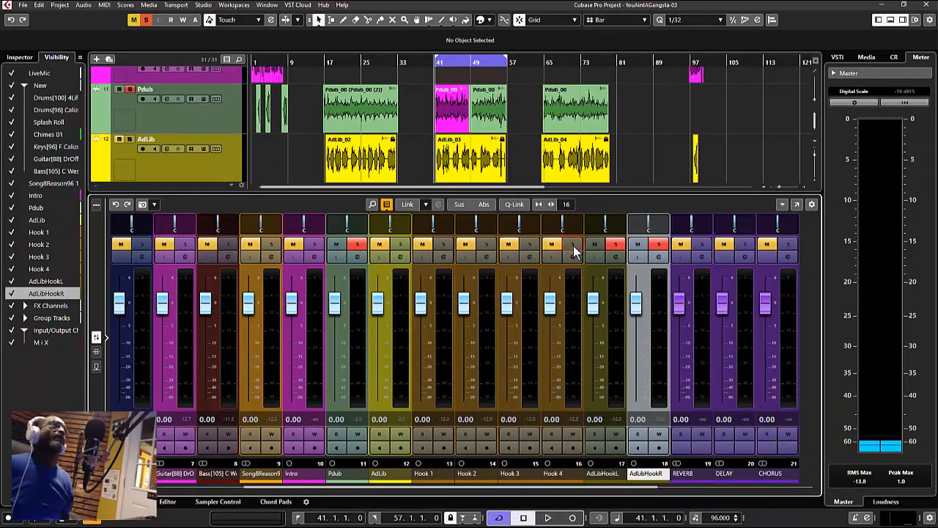
click(616, 244)
click(658, 244)
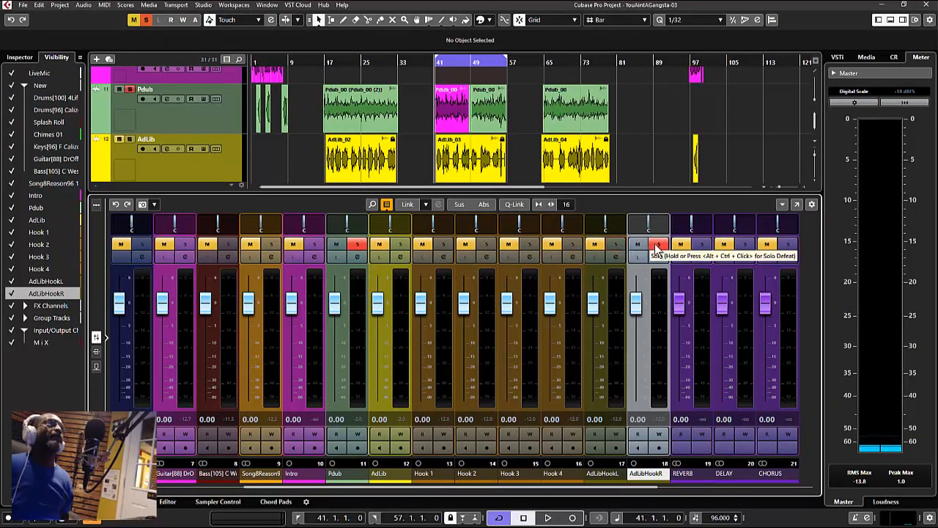
key(space)
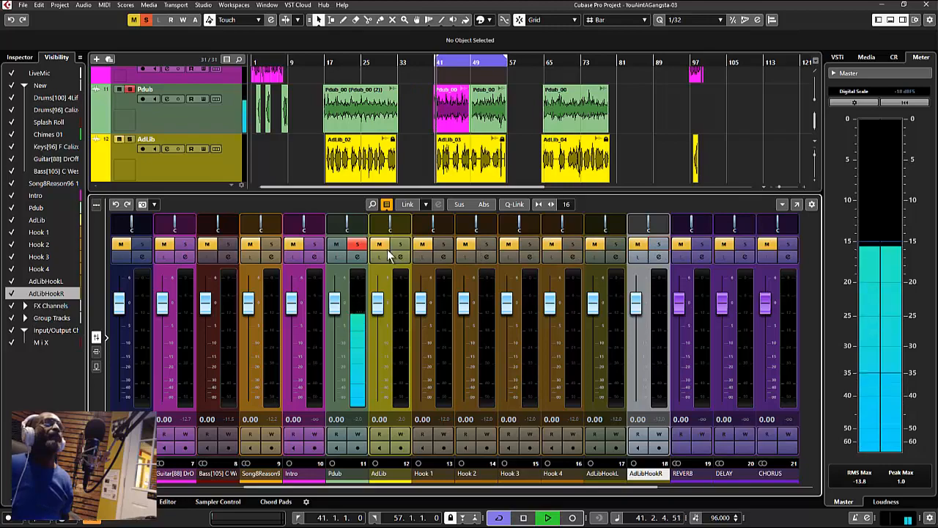
- Open the Pdub channel settings, flatten the stray HMF equalizer boost and check the peak level with a reset meter
double_click(362, 256)
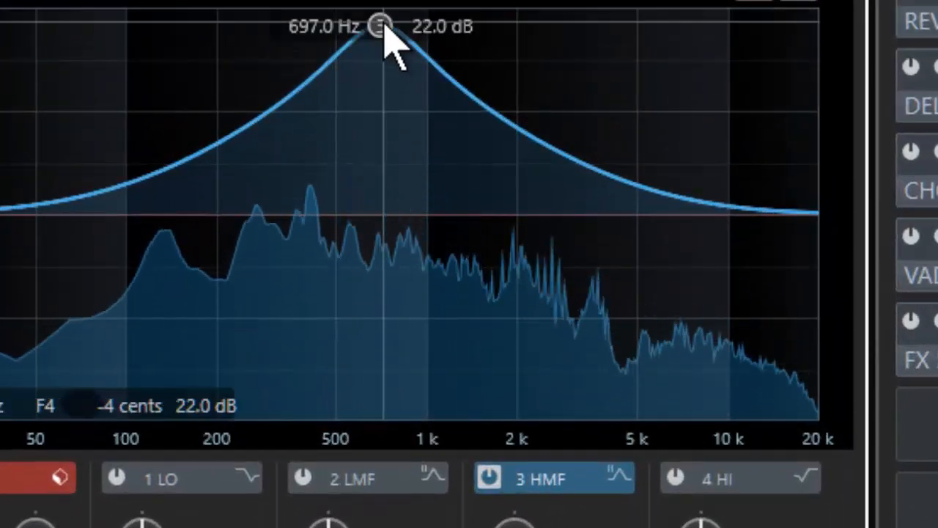
drag(385, 29, 384, 219)
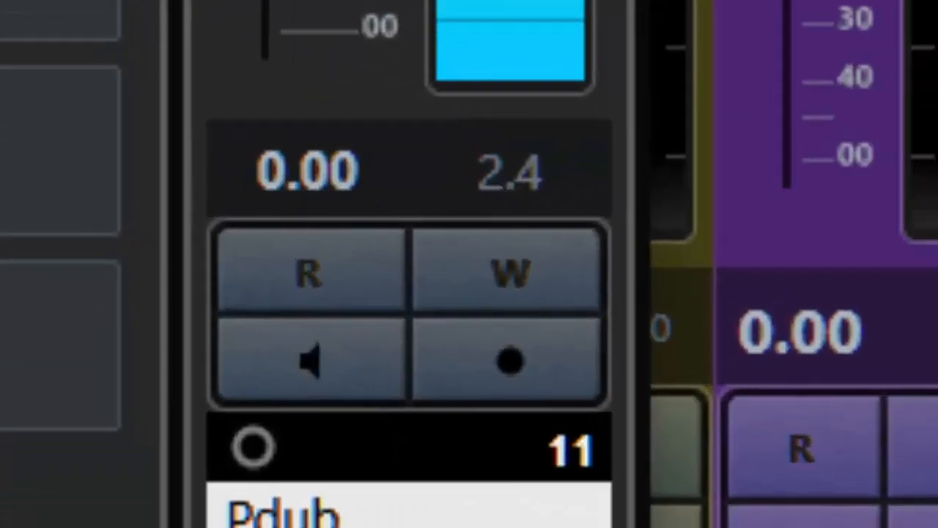
drag(528, 184, 528, 235)
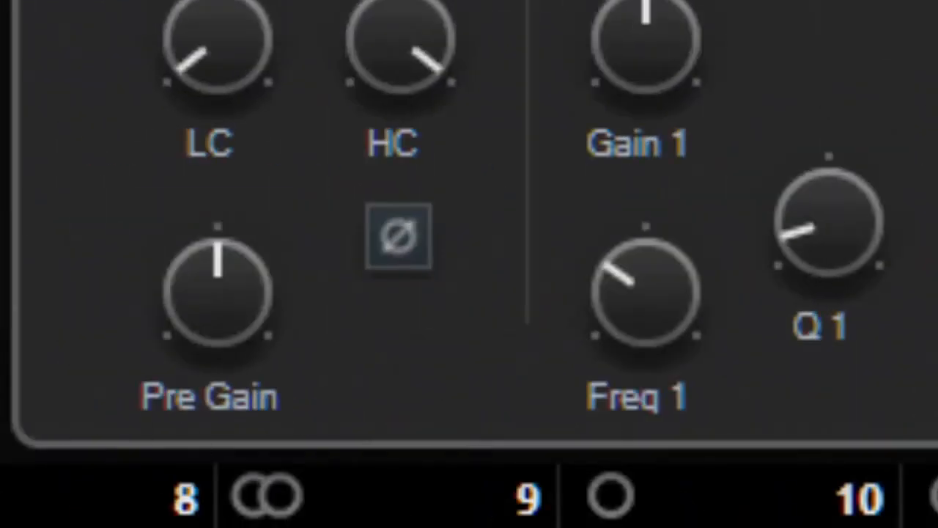
- Set the pre gain of the Pdub channel to -10 dB and close its settings
mouse_move(239, 323)
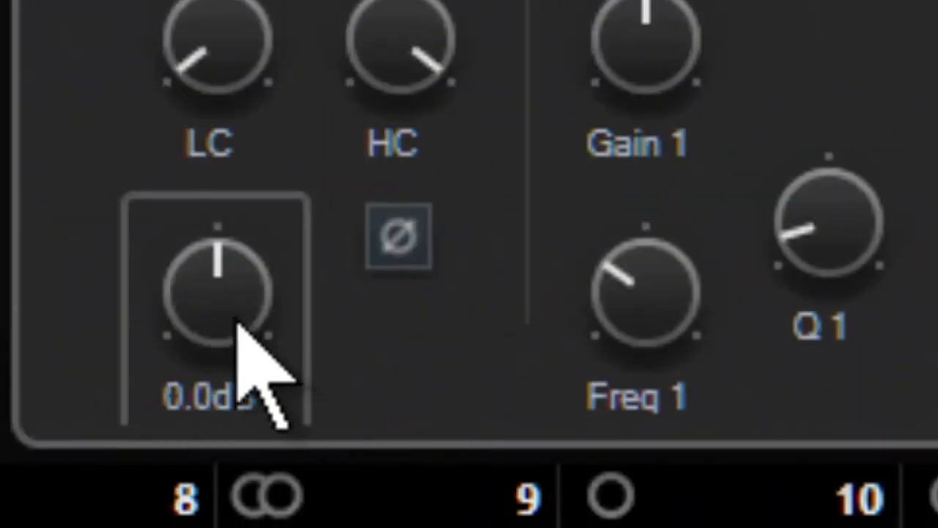
double_click(227, 396)
text(-1)
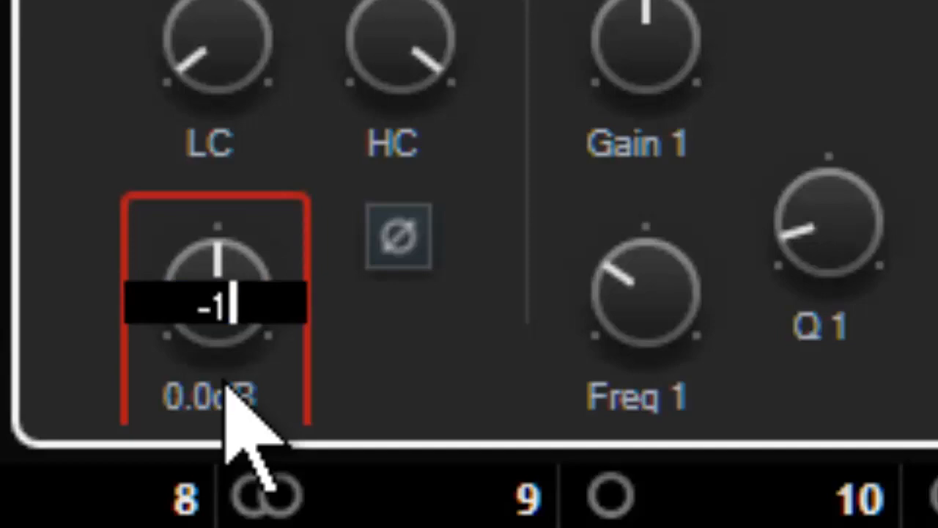
text(0)
key(Return)
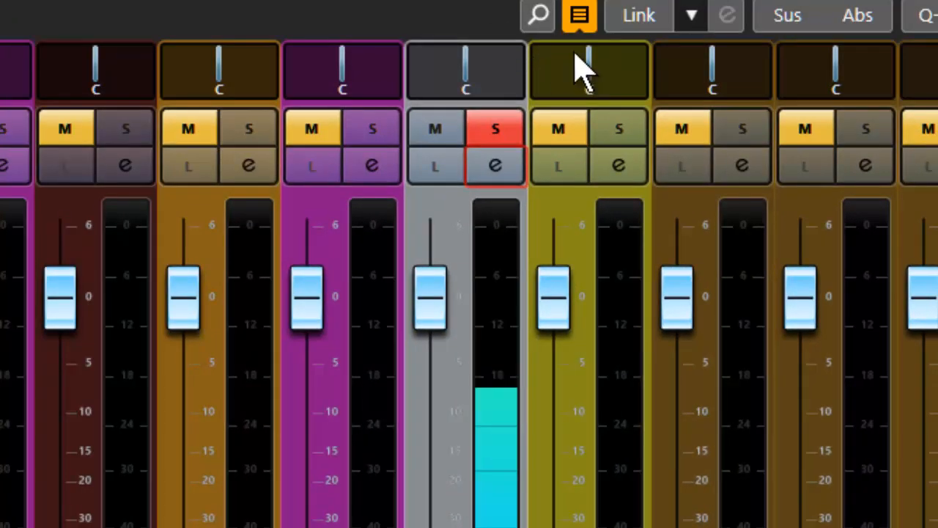
- Solo AdLib instead of Pdub and switch off the stray HMF band in AdLib's channel equalizer
click(619, 130)
click(484, 130)
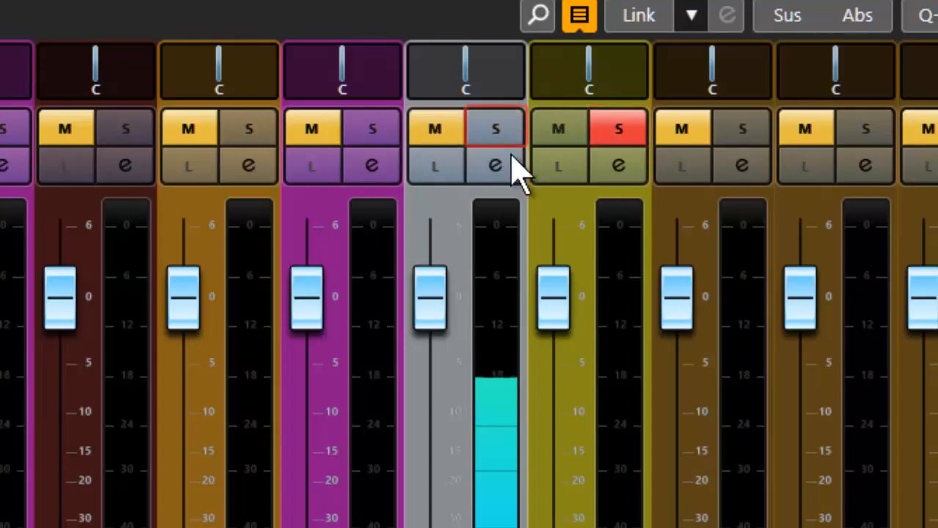
click(616, 165)
click(617, 164)
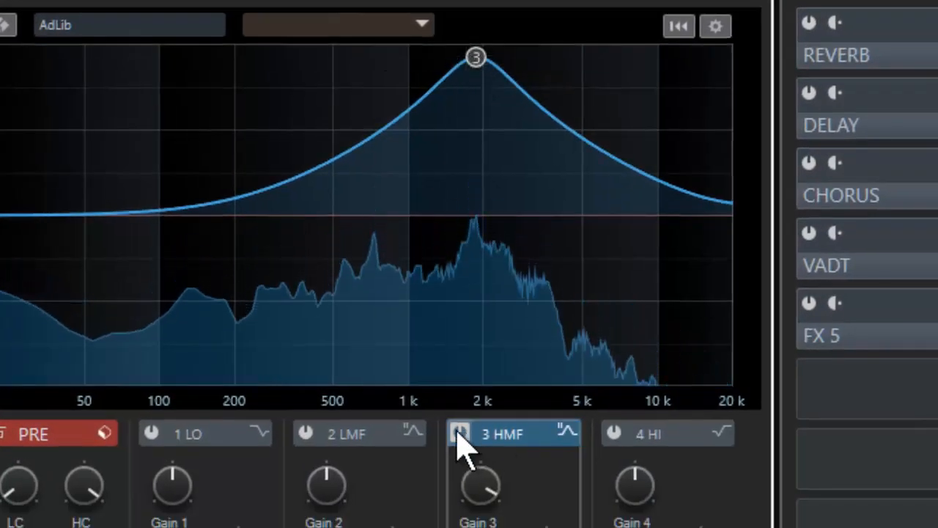
click(461, 434)
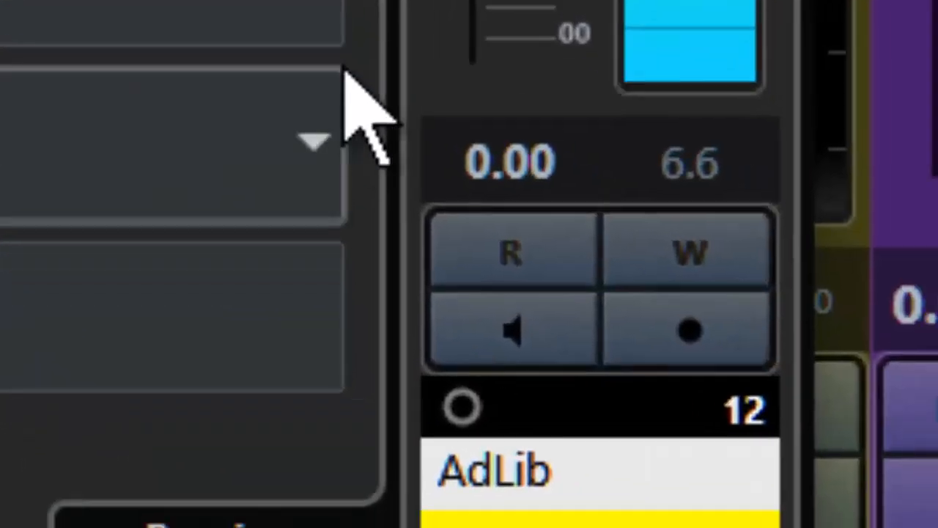
- Check the peak level of AdLib with a reset meter and close its channel settings
click(924, 311)
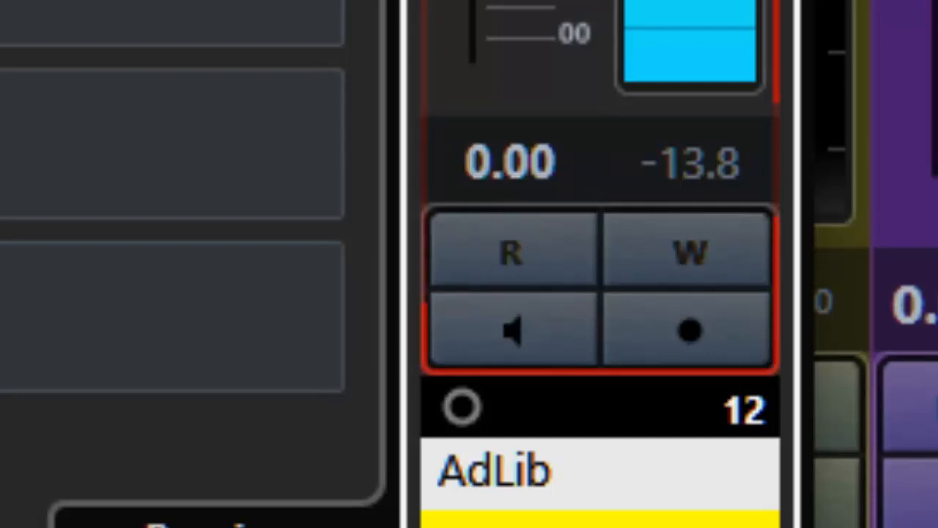
key(Escape)
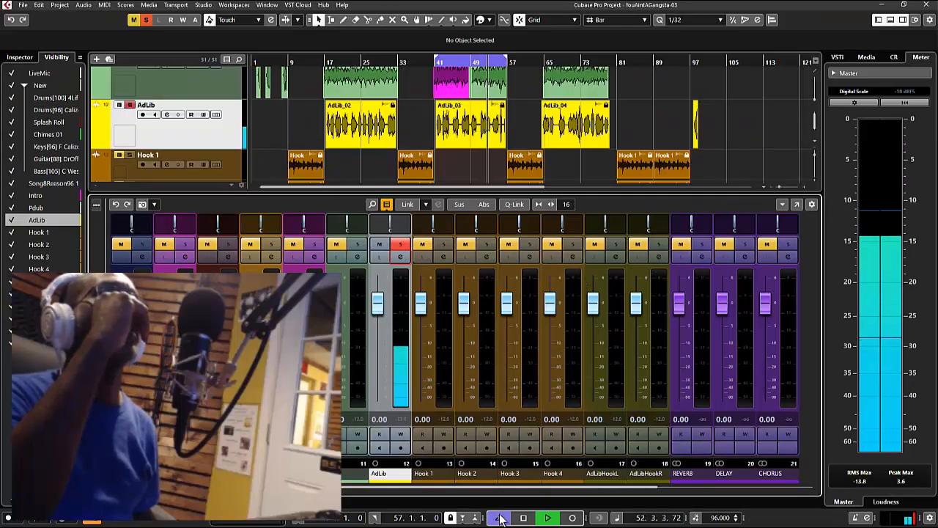
- Add AdLibHookR, AdLibHookL and Hook 4 through Hook 1 to the solo alongside AdLib during playback
click(658, 248)
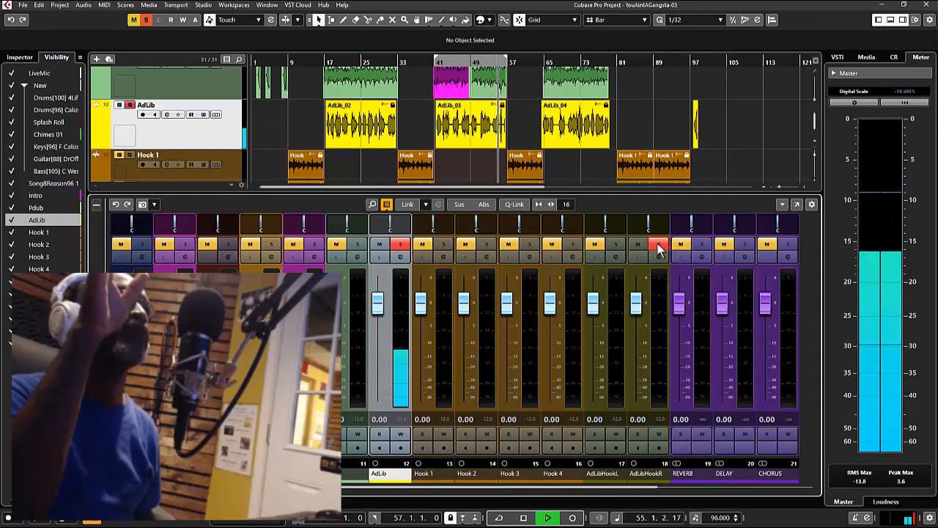
click(614, 248)
click(572, 248)
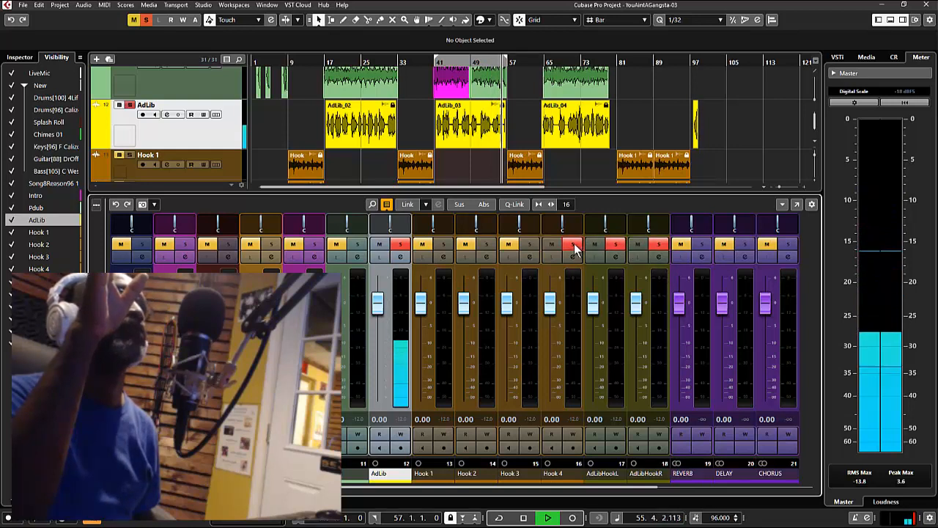
click(530, 247)
click(486, 248)
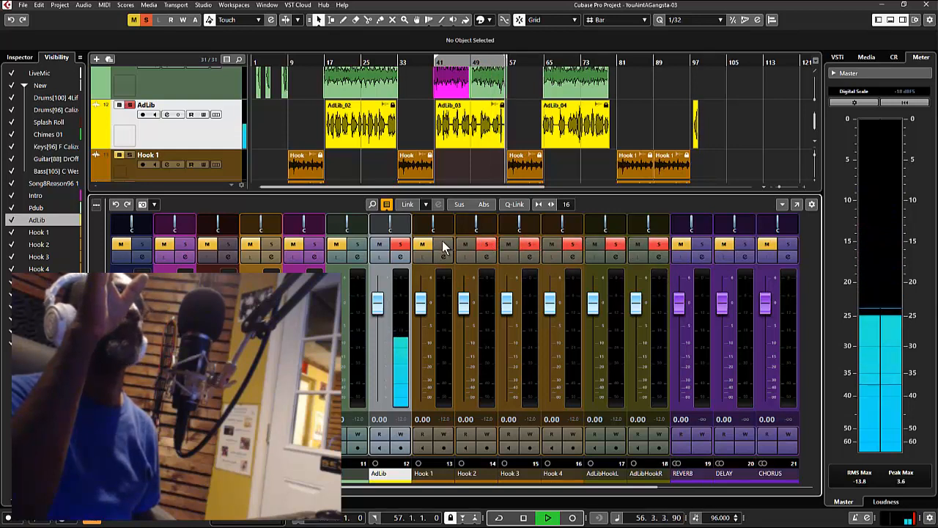
click(443, 248)
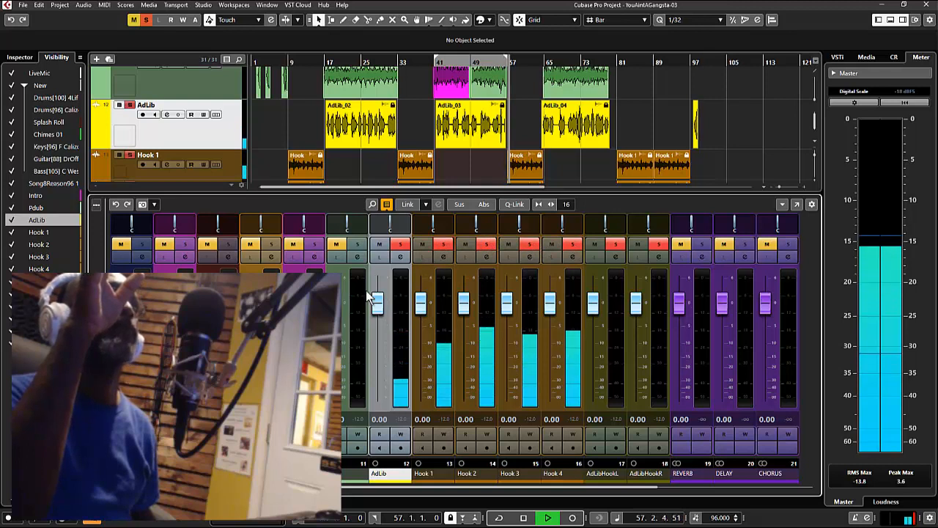
- Add the Pdub, Bass, Guitar and Keys channels to the solo, leaving Song8Reason96 out
click(357, 245)
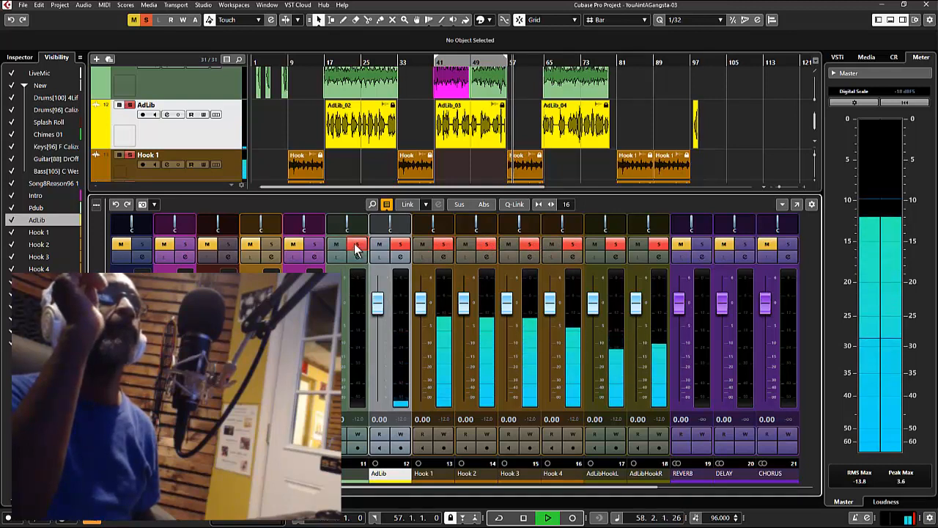
click(272, 245)
click(272, 245)
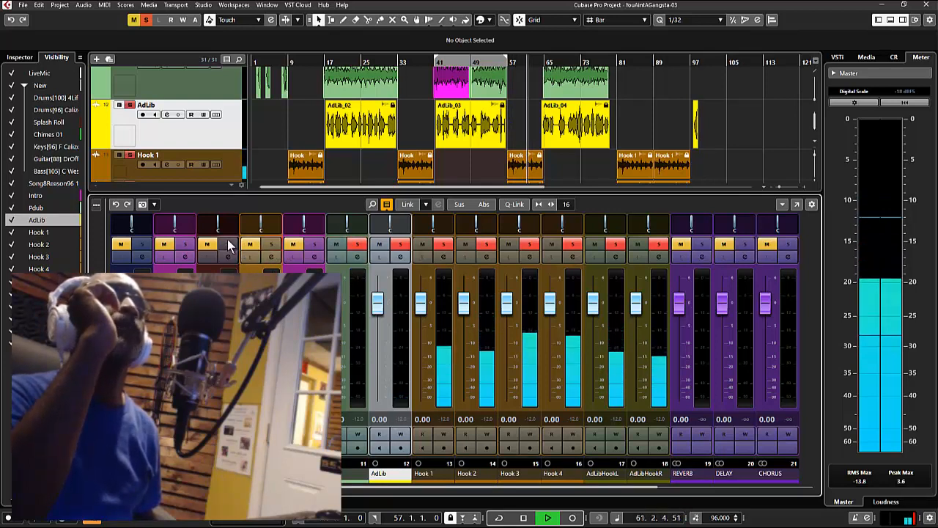
click(228, 245)
click(187, 247)
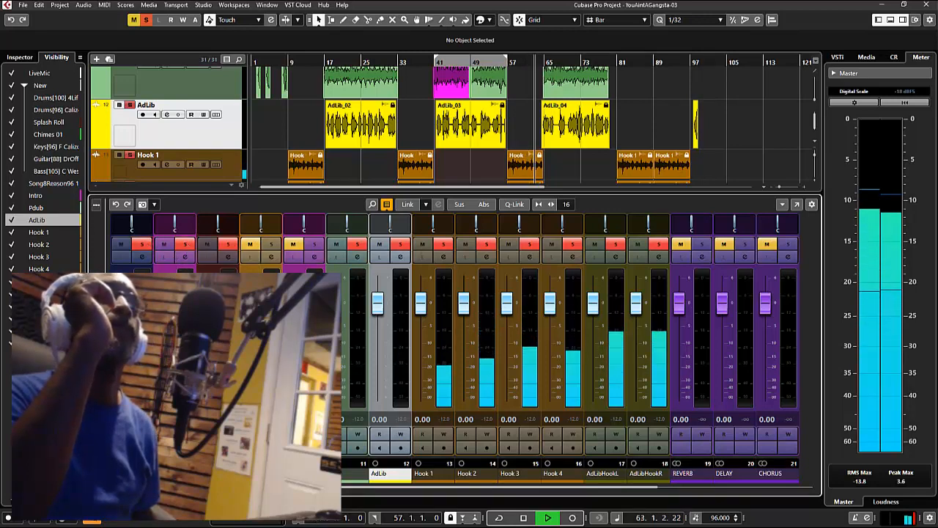
- Add the Chimes 01, Splash Roll and both Drums channels to the solo
scroll(146, 253, up, 2)
scroll(146, 253, up, 2)
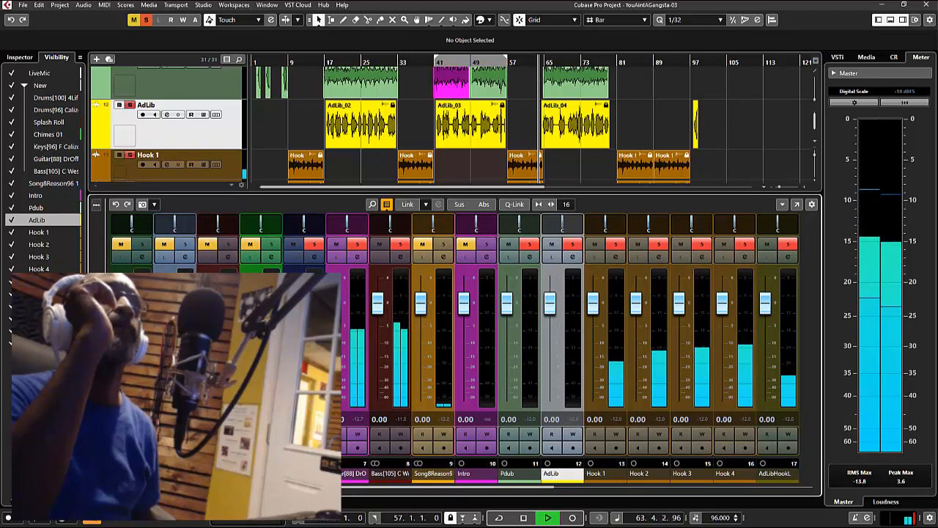
click(270, 245)
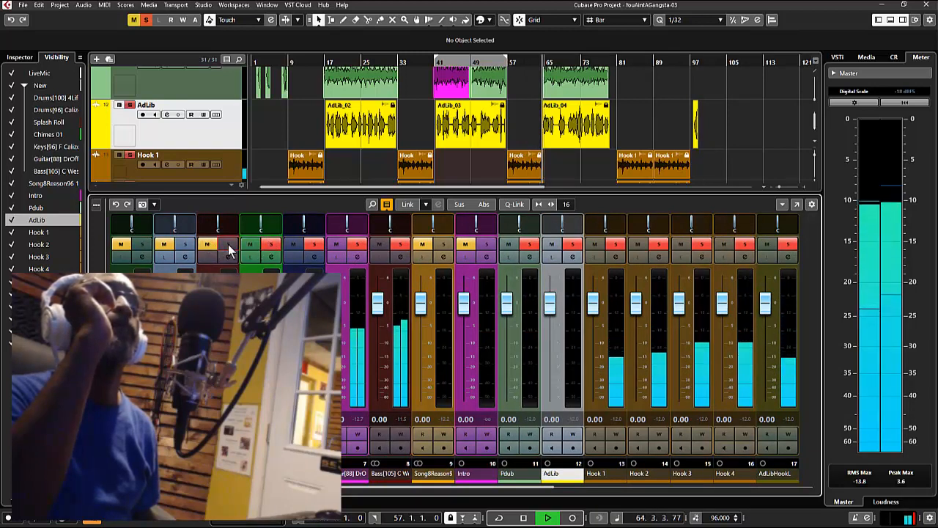
click(229, 245)
click(186, 245)
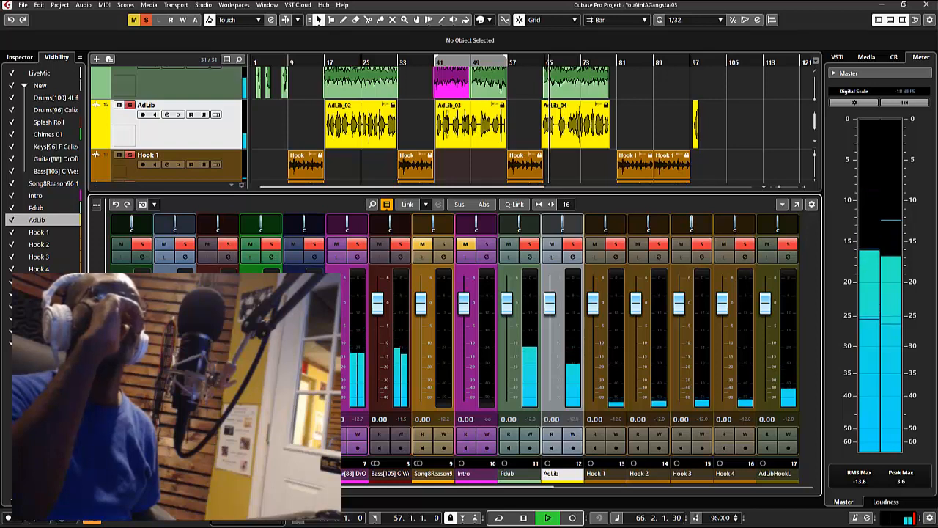
- Check the level of the full song on the MiX output channel and stop playback
scroll(454, 348, left, 1)
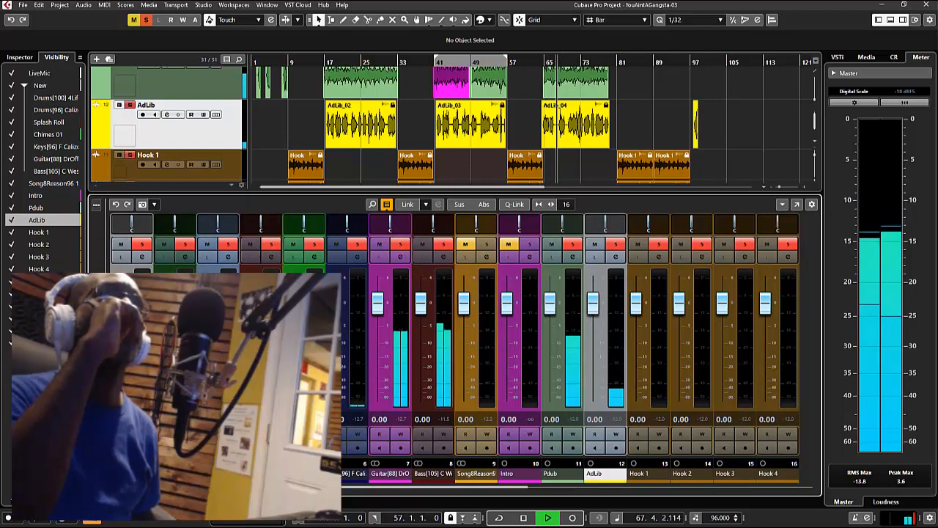
scroll(572, 348, right, 10)
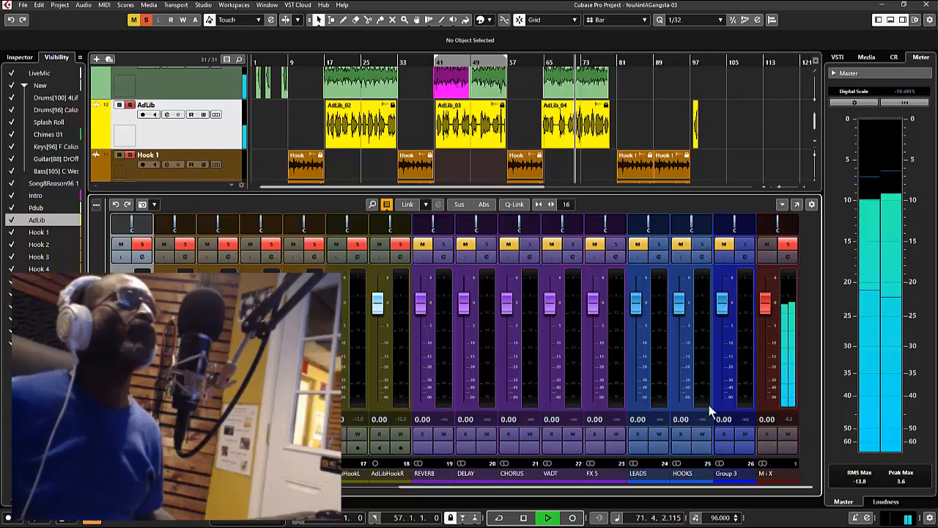
click(523, 517)
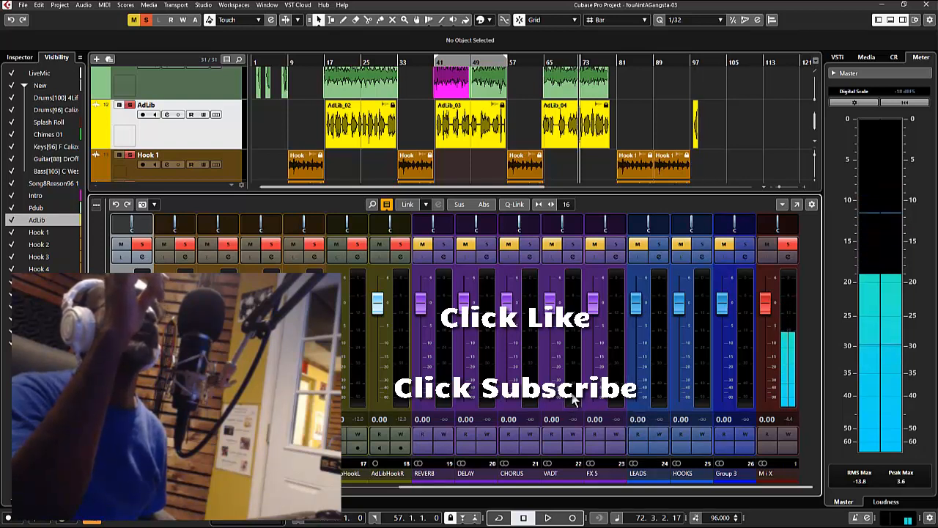
- Examine the saturation types offered in AdLibHookR's channel strip and close its channel settings
click(401, 255)
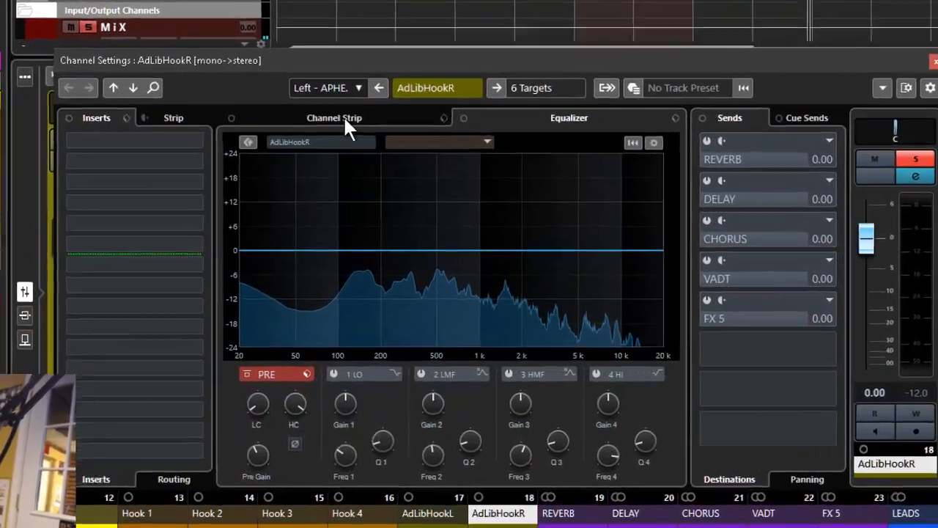
click(286, 231)
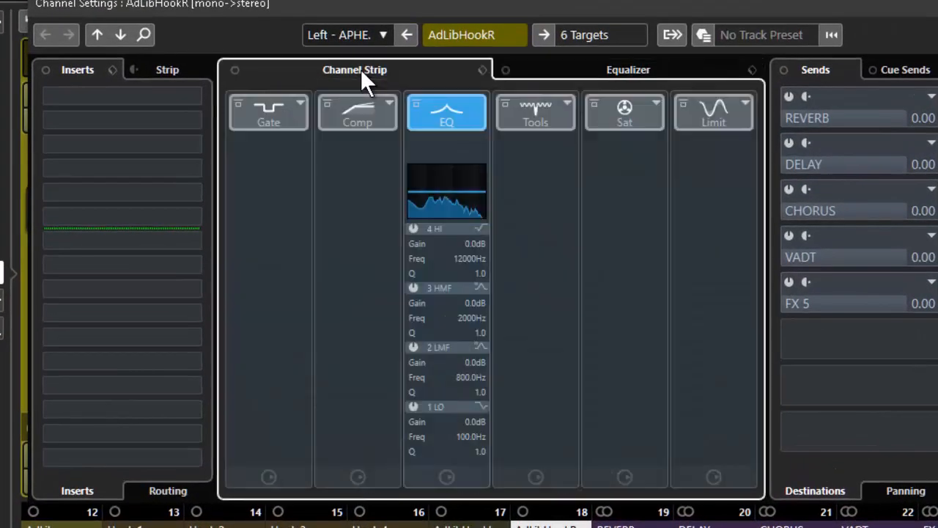
click(656, 104)
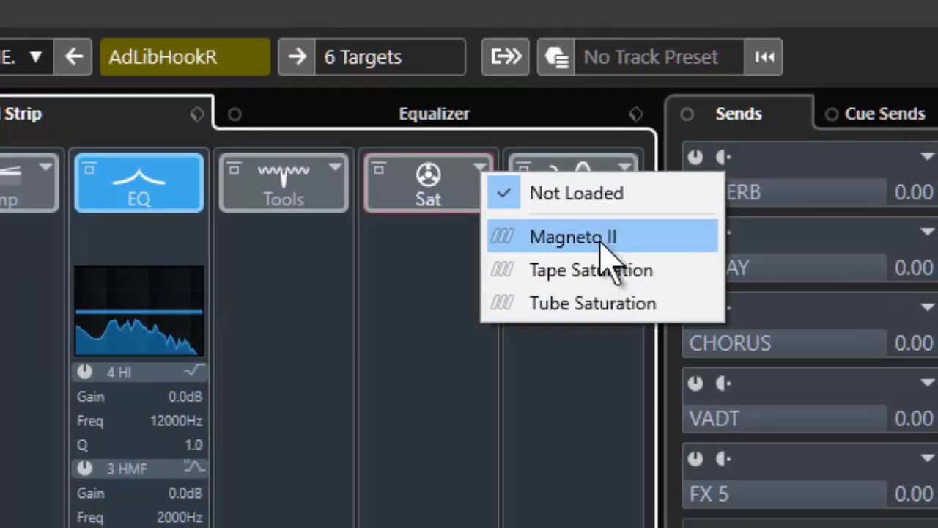
click(741, 3)
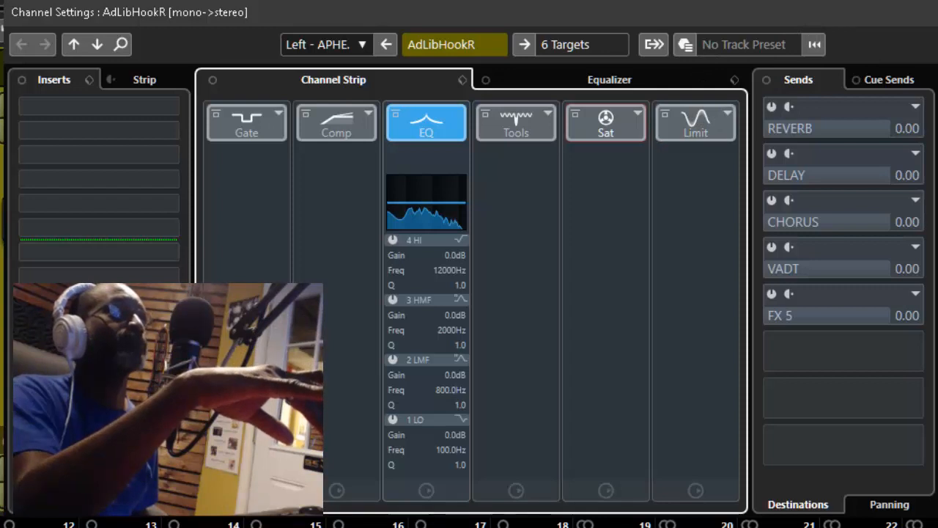
click(936, 12)
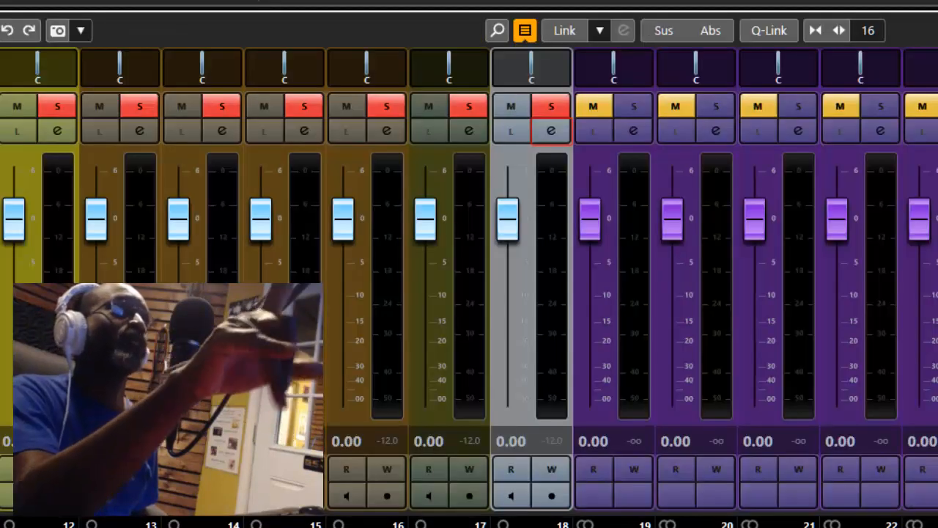